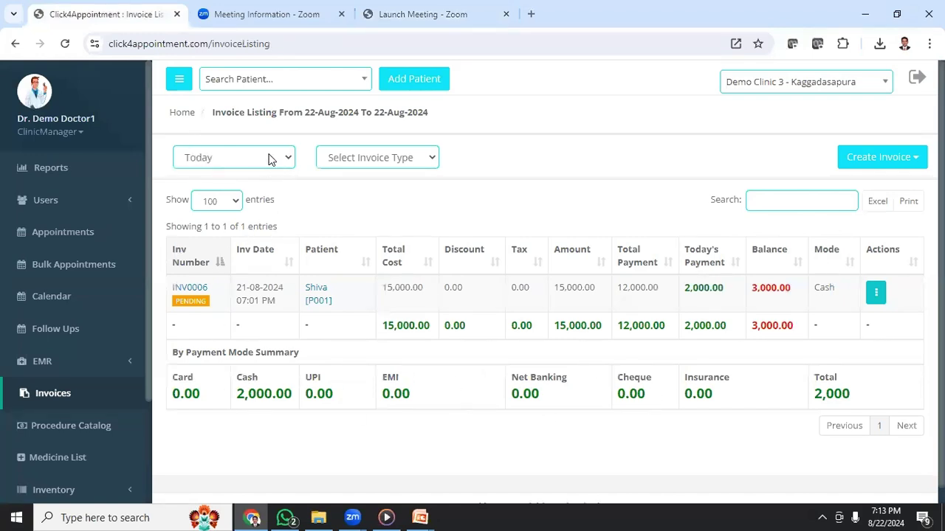
Step: Start creating a new Non GST invoice from the invoice listing
click(854, 166)
click(854, 164)
click(855, 167)
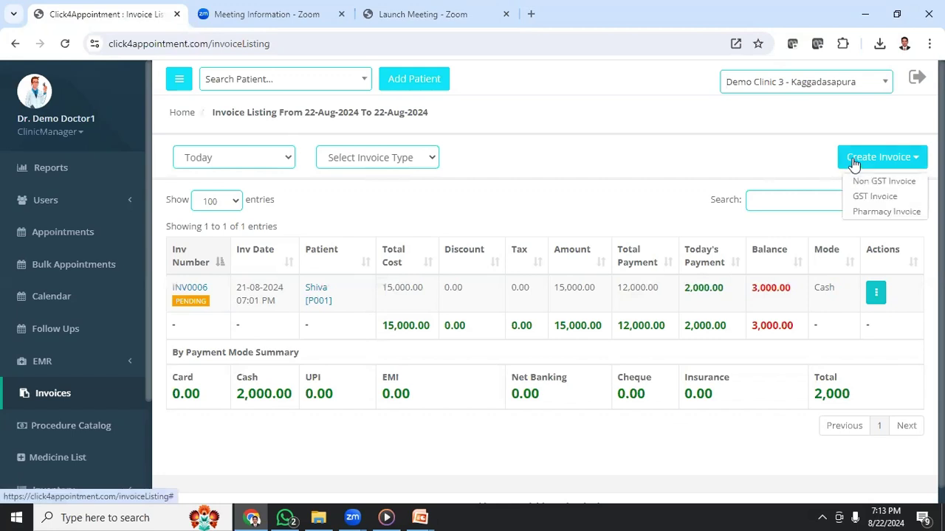
click(885, 184)
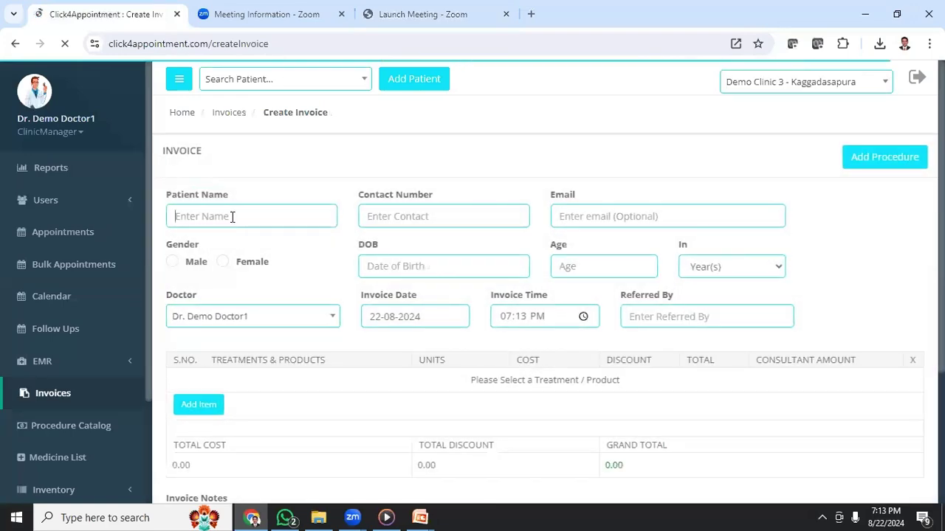
Step: Search for "Demo" as the patient name and fill the invoice with the matching existing patient's details
click(232, 216)
text(Demo)
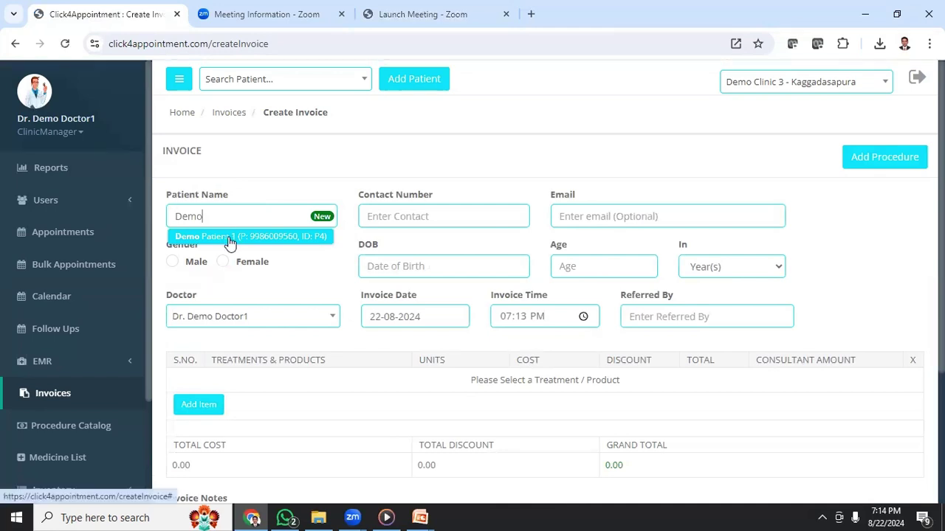
click(230, 237)
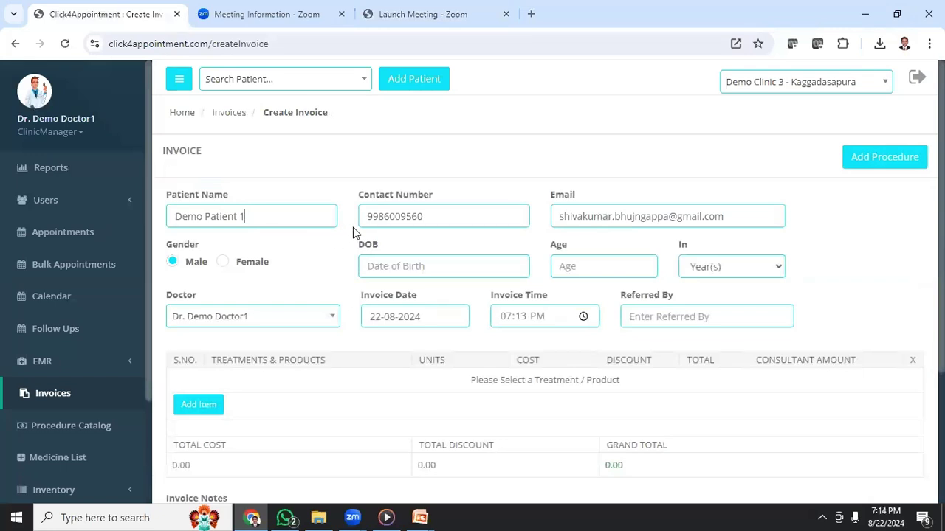
scroll(353, 233, down, 1)
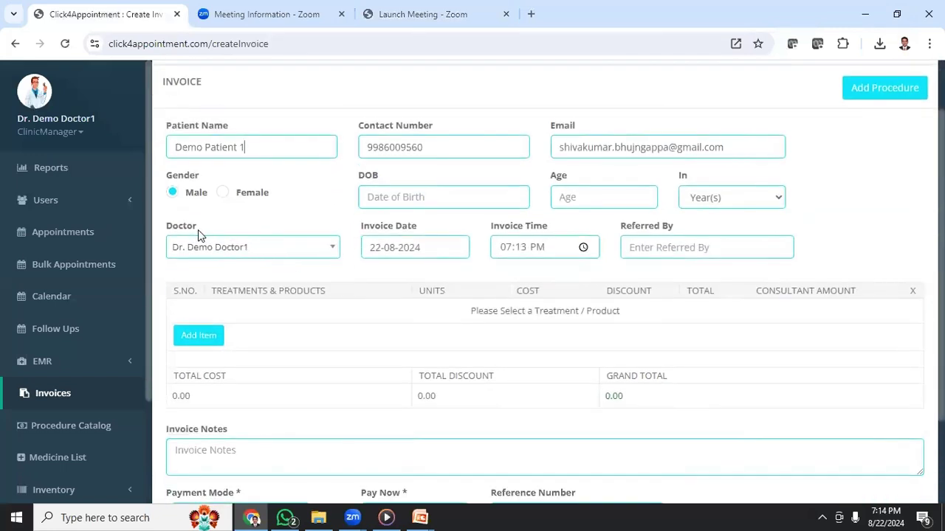
Step: Select the first demo doctor for the invoice and check the invoice date and Referred By fields
click(241, 250)
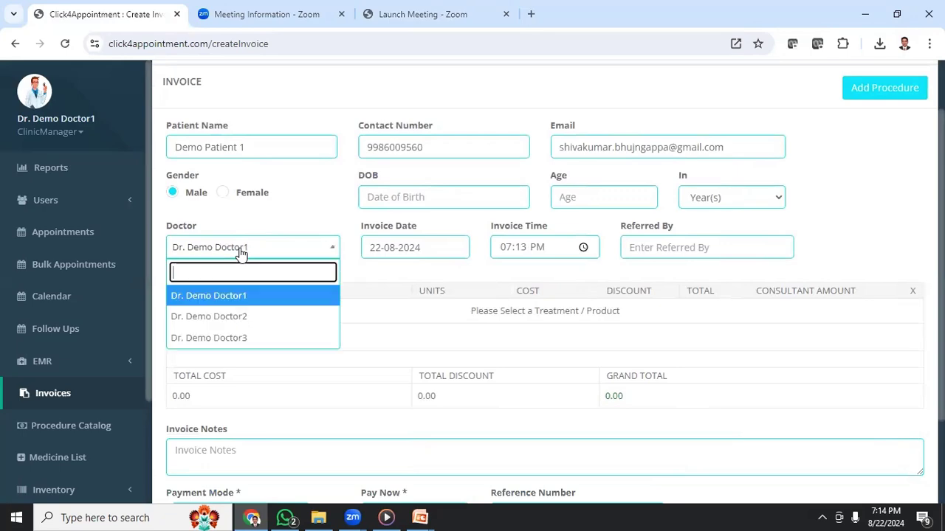
click(264, 305)
click(425, 247)
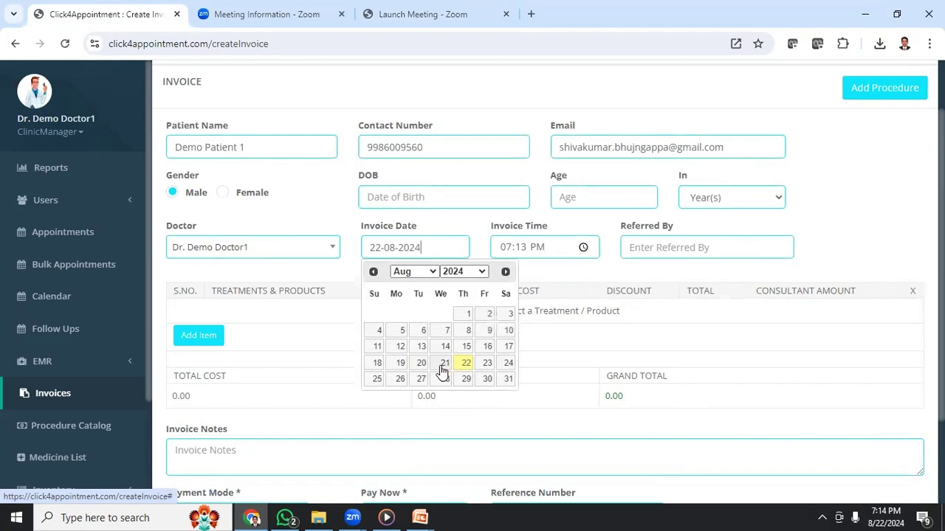
click(446, 222)
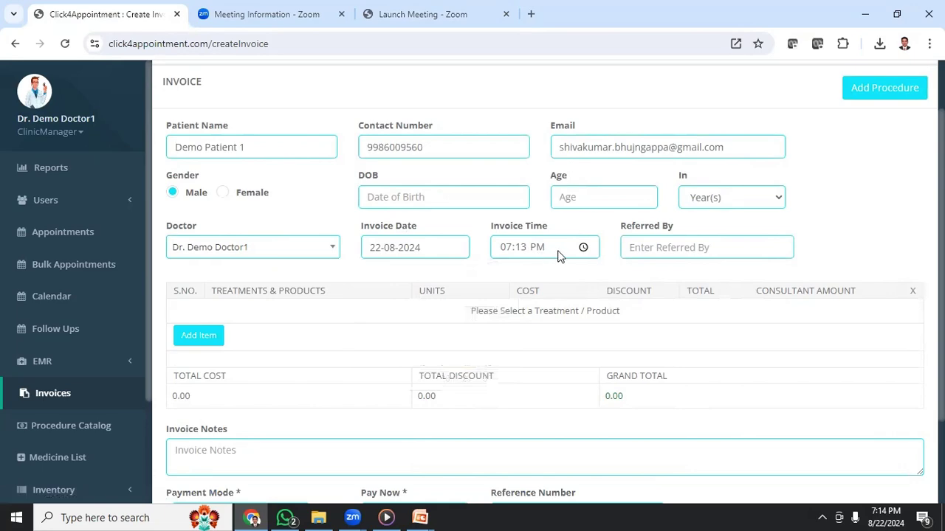
click(660, 249)
drag(618, 226, 681, 230)
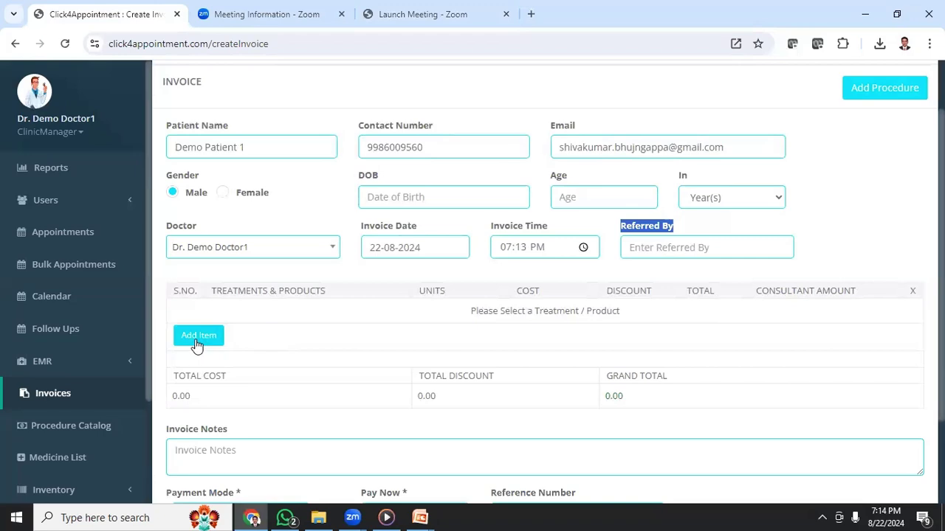
Step: Add CONSULTATION as the first treatment item on the invoice
scroll(194, 313, down, 1)
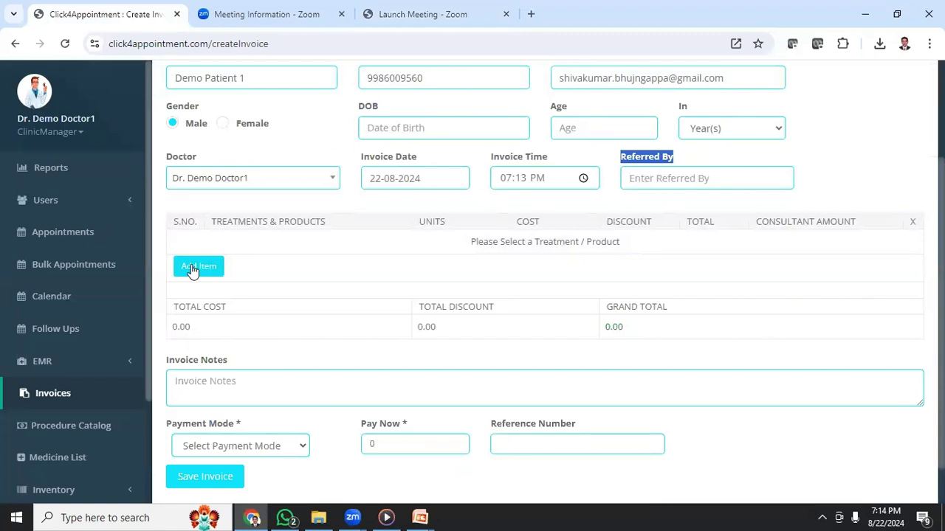
click(191, 267)
click(235, 253)
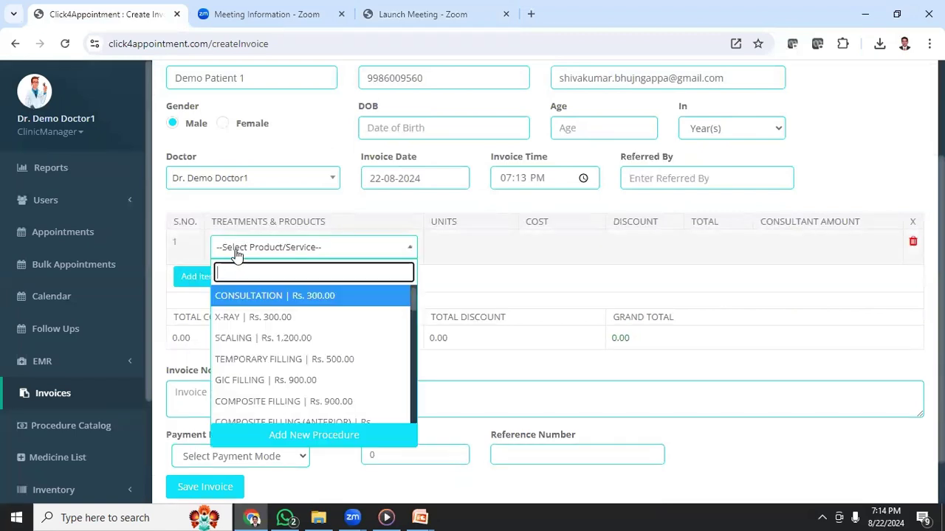
click(271, 297)
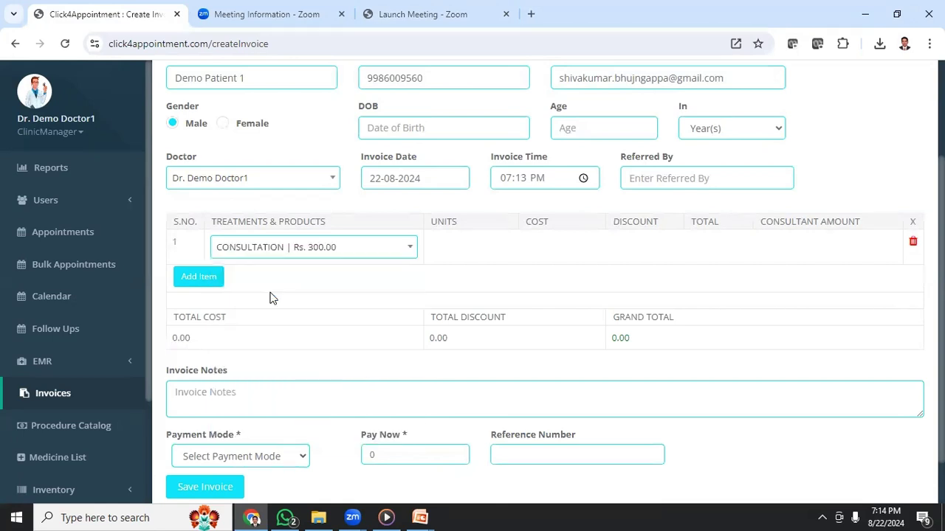
Step: Add X-RAY as the second treatment item on the invoice
click(200, 317)
scroll(242, 323, down, 3)
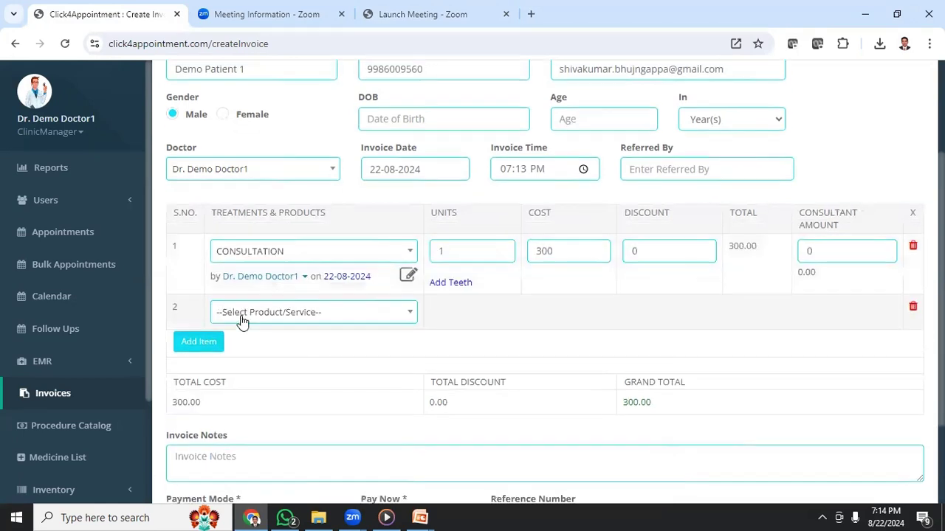
click(258, 189)
text(x-)
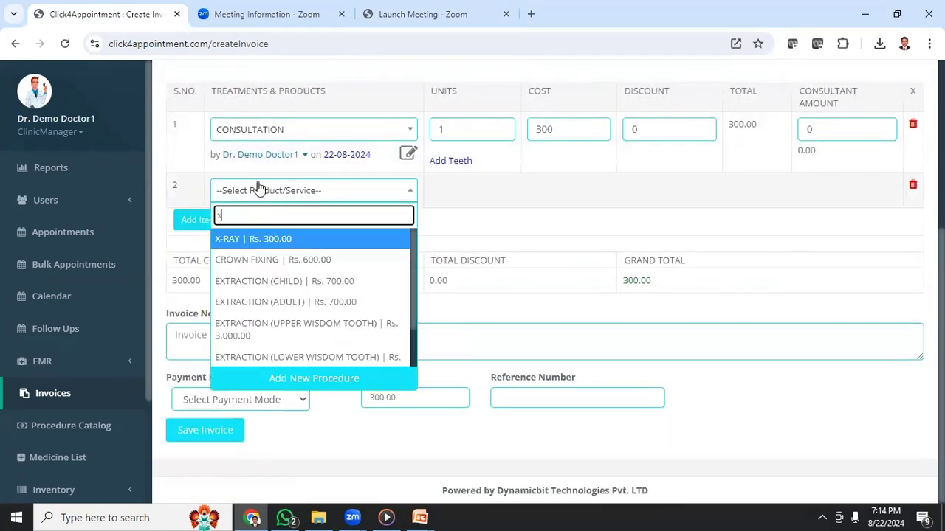
click(251, 240)
Step: Add COMPOSITE FILLING, the plain variant rather than anterior, as the third treatment item
click(196, 248)
click(259, 257)
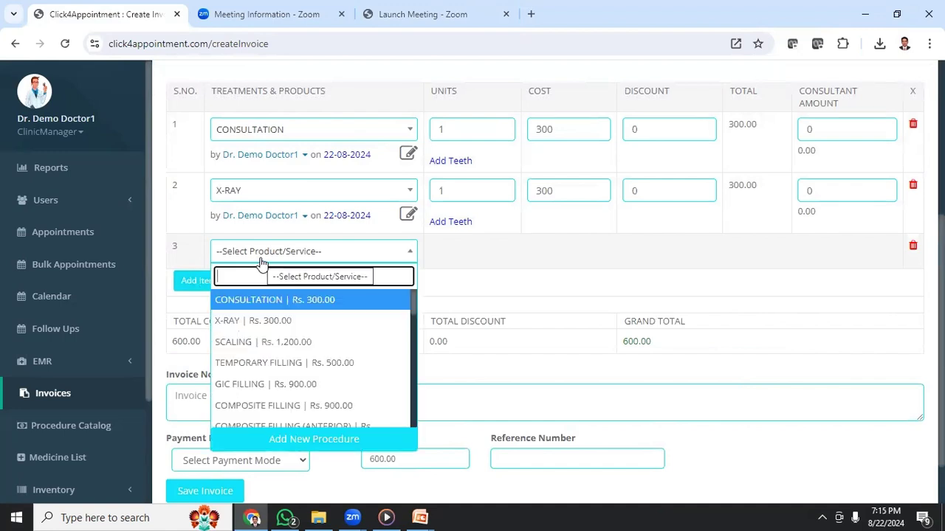
text(c)
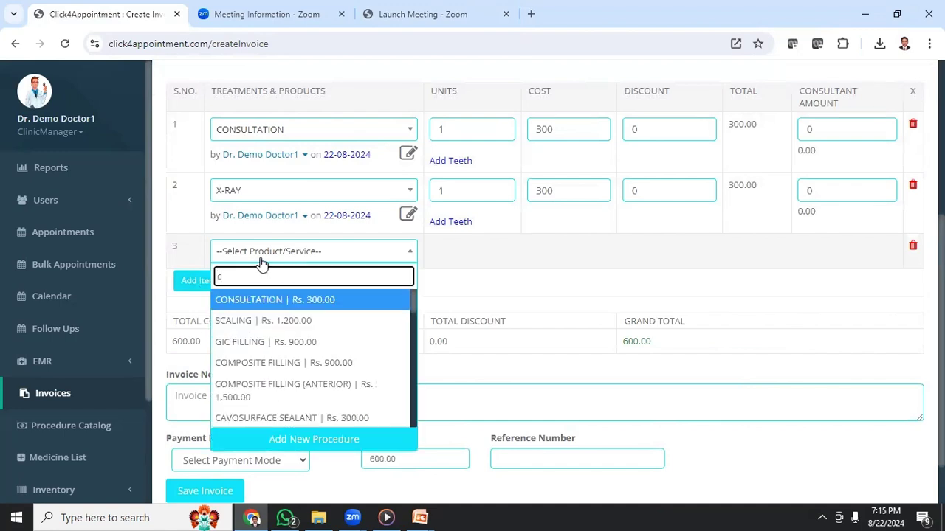
text(ompo)
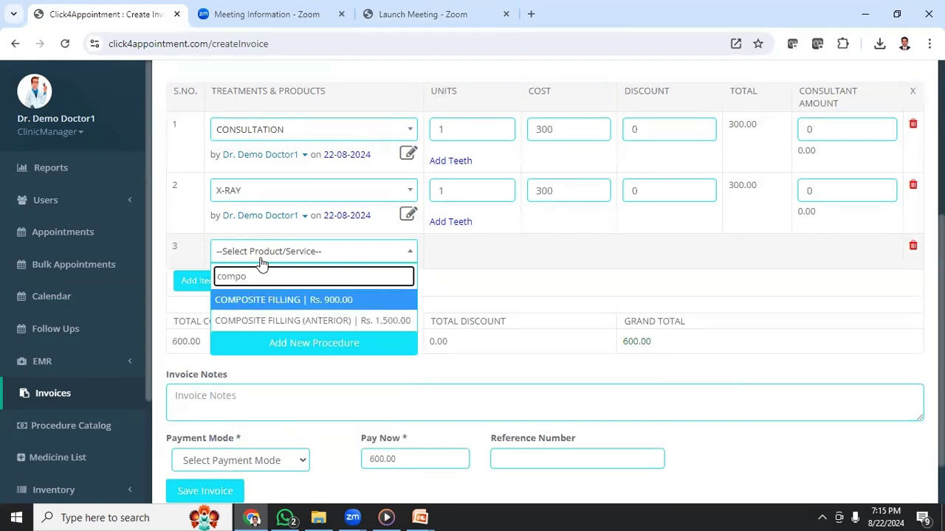
click(267, 301)
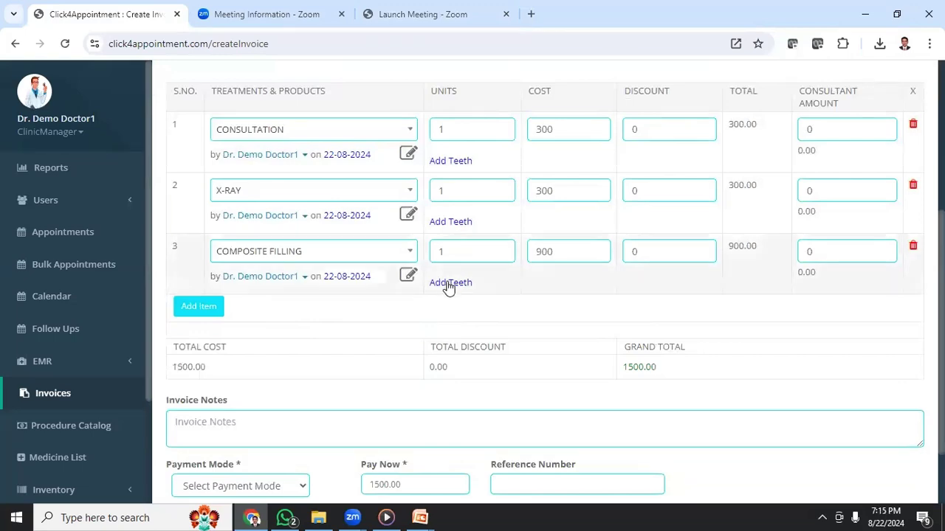
Step: Assign adult tooth 42 to the composite filling item and save the tooth selection
click(454, 284)
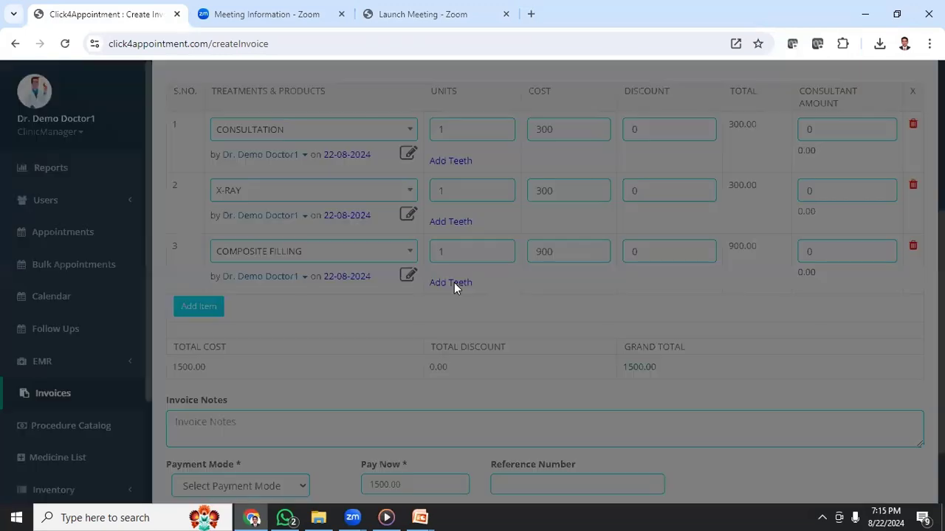
click(398, 242)
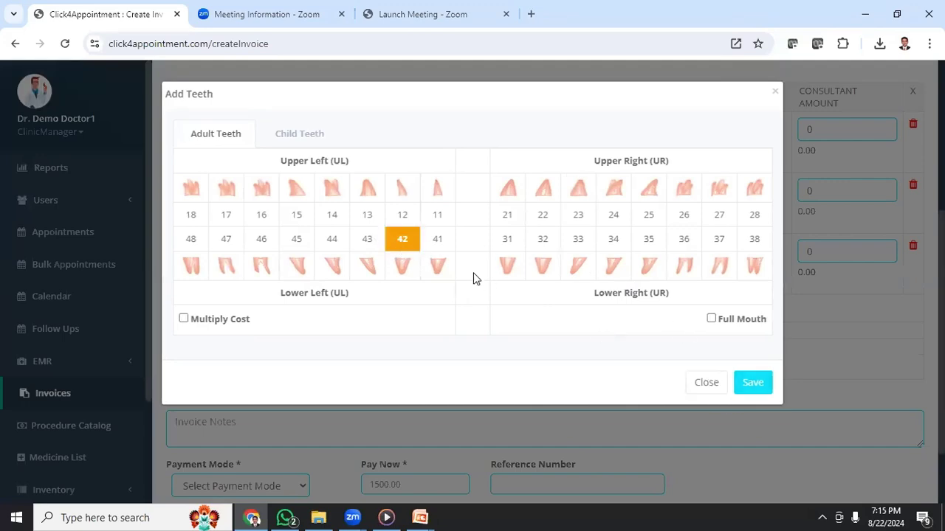
click(753, 384)
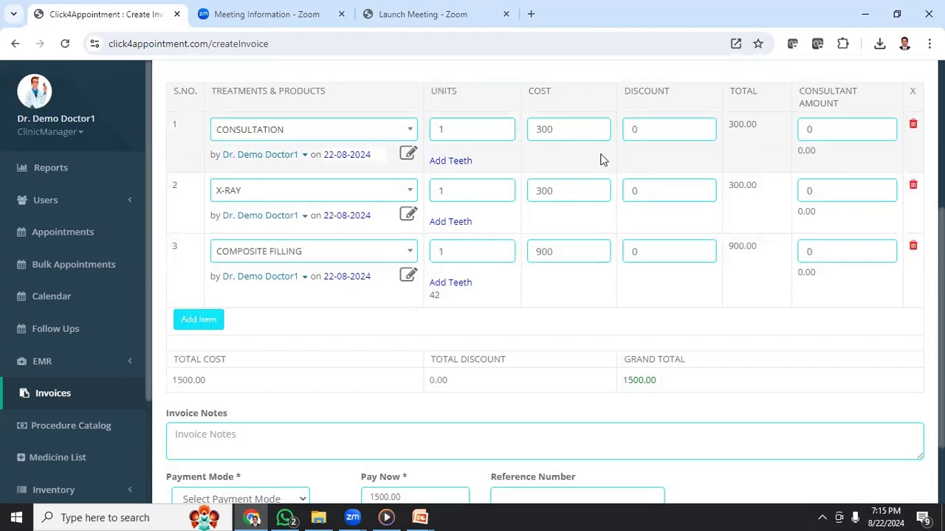
Step: Set the consultation cost to 350 and the X-ray discount to 10%
key(BackSpace)
text(5)
text(10)
text(%)
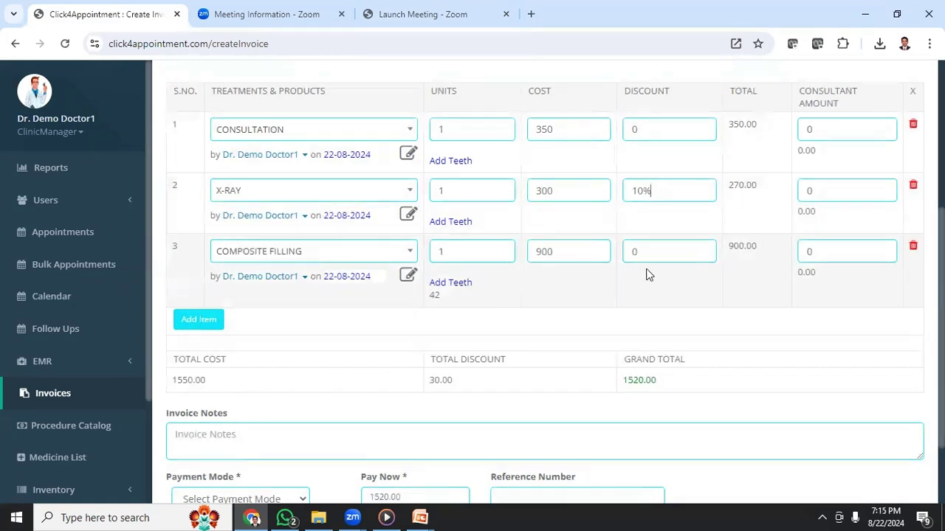
Step: Set the composite filling discount to 200 and review the total discount and grand total
drag(653, 258, 618, 263)
text(200)
scroll(553, 325, down, 3)
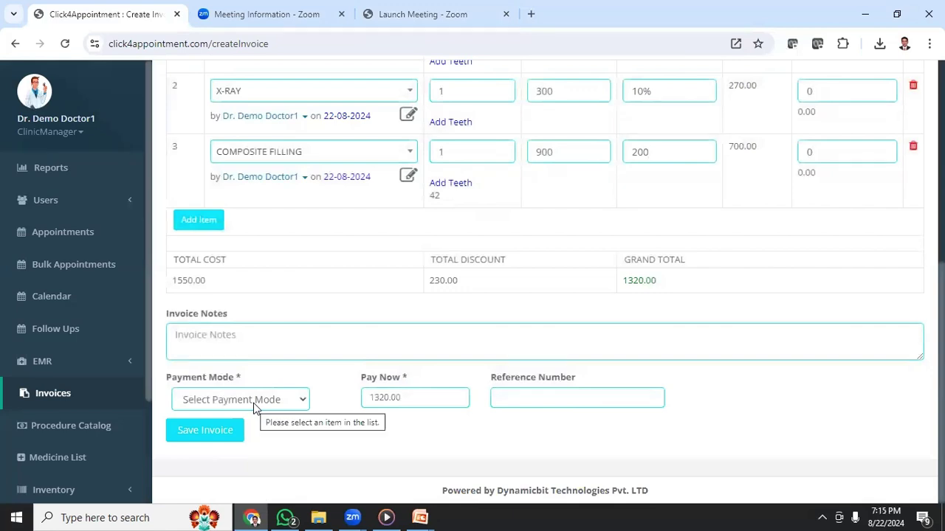
drag(430, 285, 670, 281)
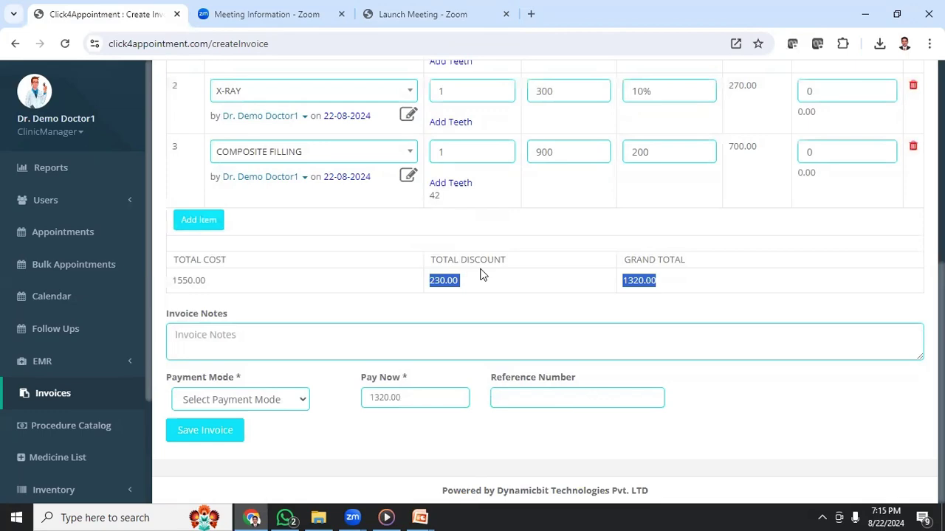
Step: Set the payment mode to Cash with 500 as the amount to pay now, and save the invoice
click(251, 407)
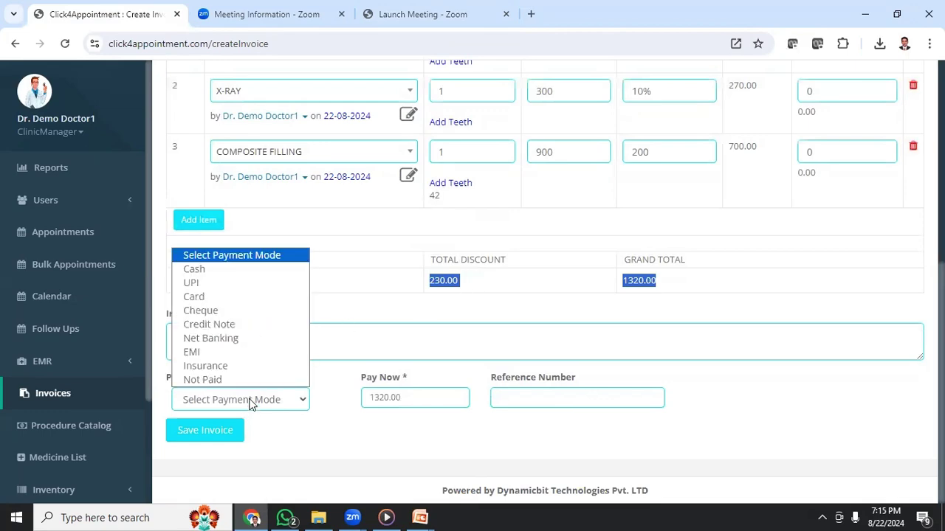
click(208, 270)
click(418, 397)
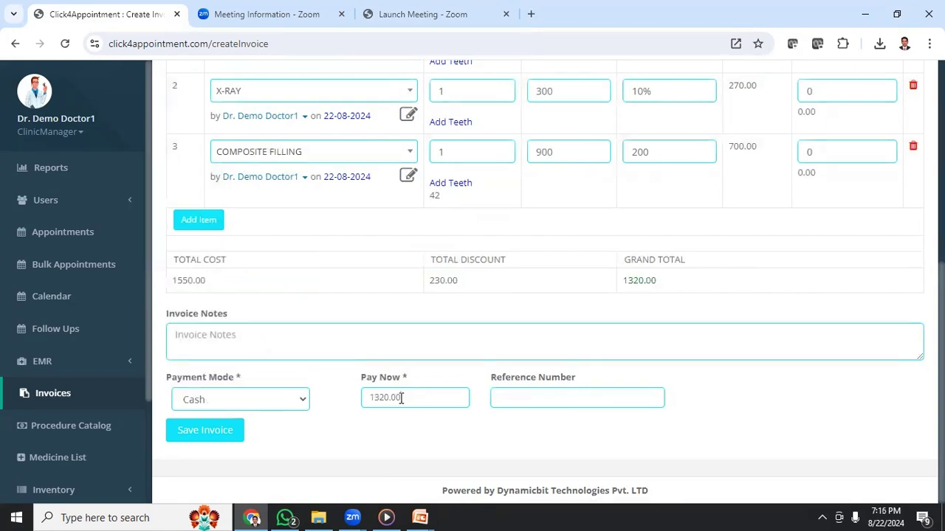
drag(401, 398, 358, 403)
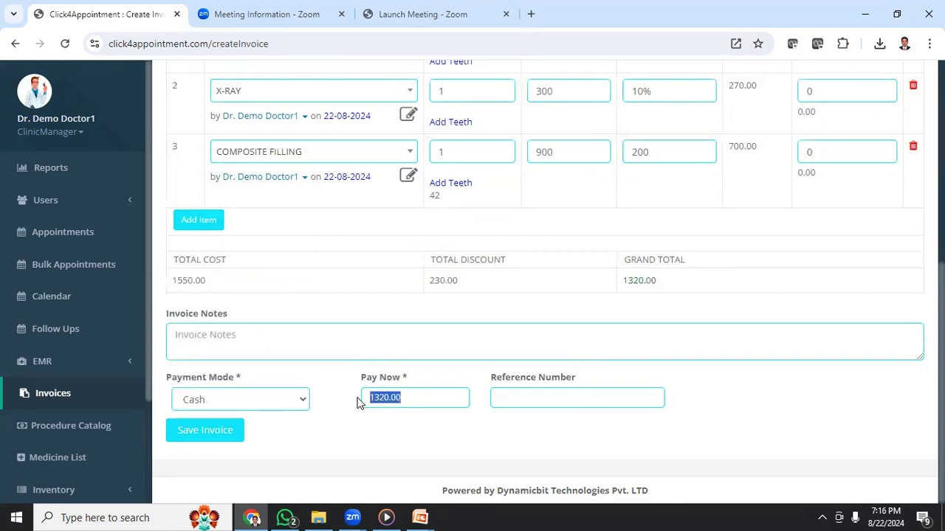
text(5)
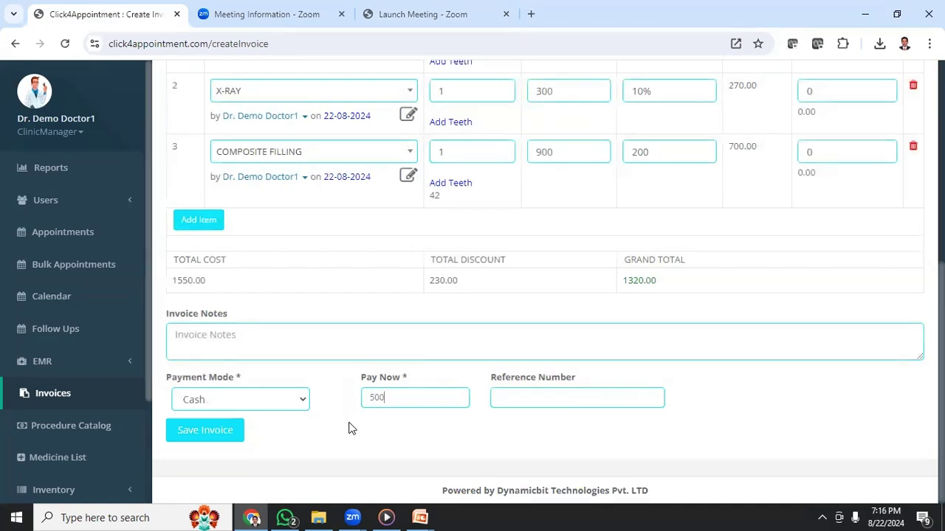
click(191, 434)
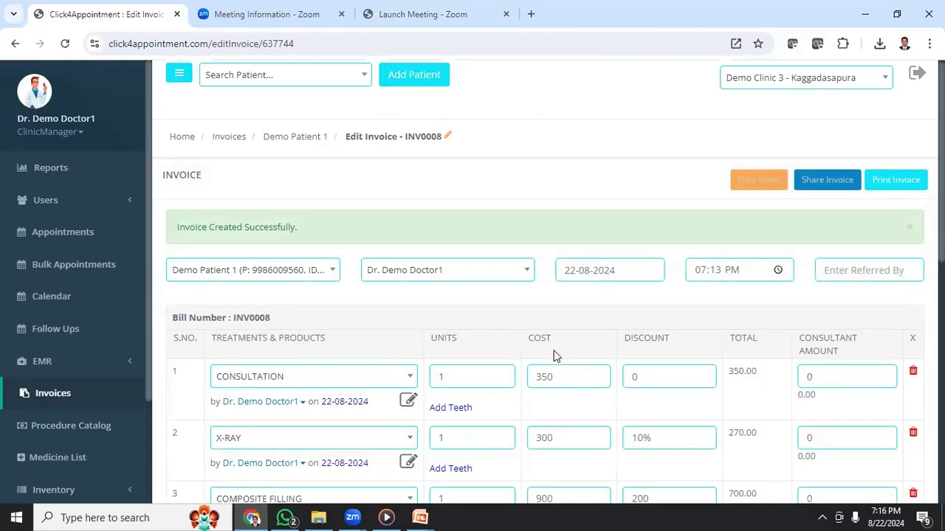
Step: Examine the saved invoice's items, totals, amount paid, remaining payment and payment history
scroll(554, 354, down, 5)
scroll(557, 355, down, 1)
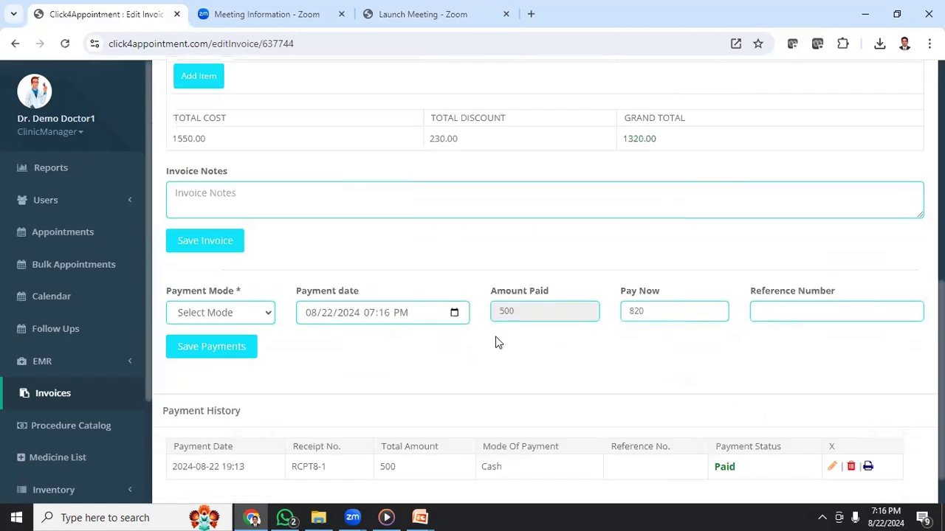
scroll(529, 391, down, 3)
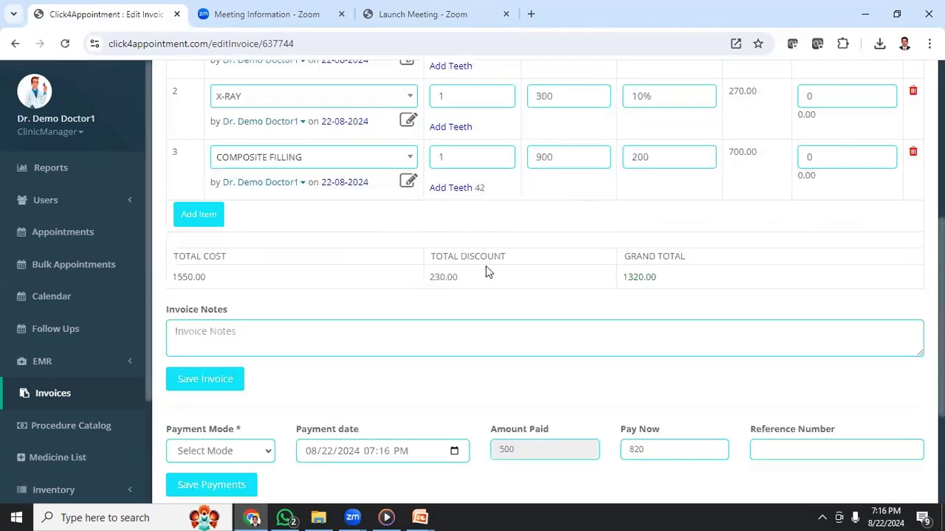
scroll(516, 359, down, 3)
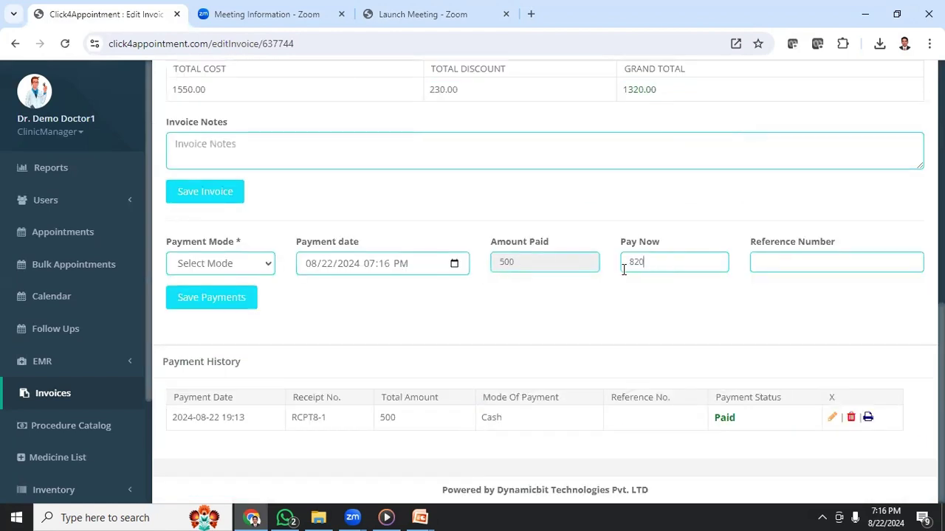
click(618, 337)
scroll(616, 345, up, 7)
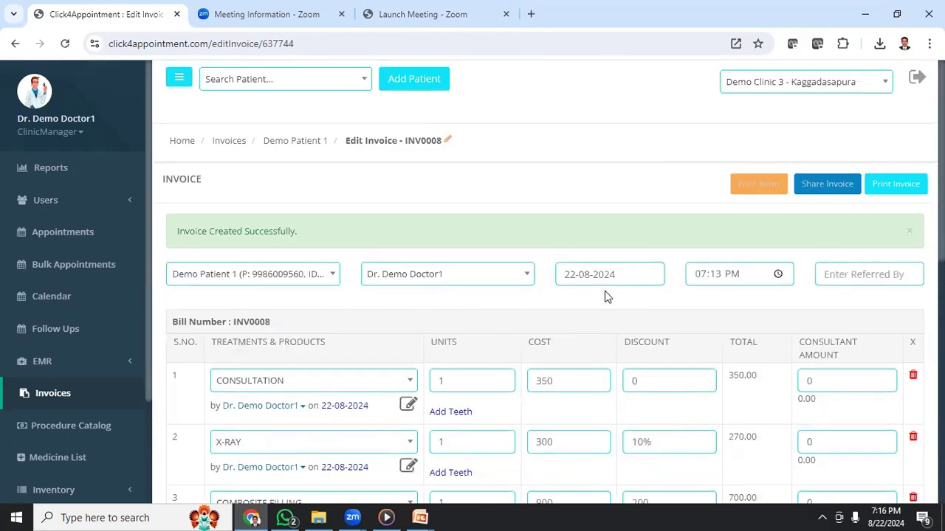
scroll(596, 302, down, 7)
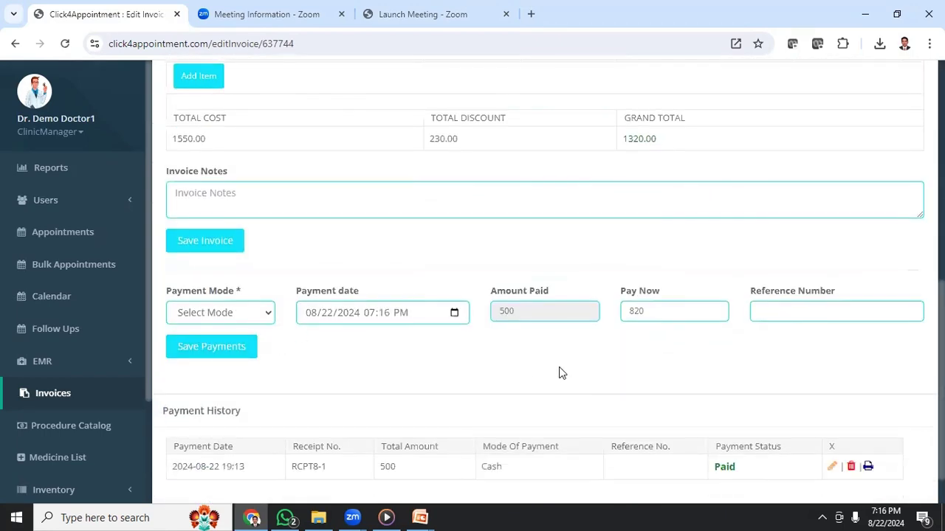
scroll(559, 373, up, 7)
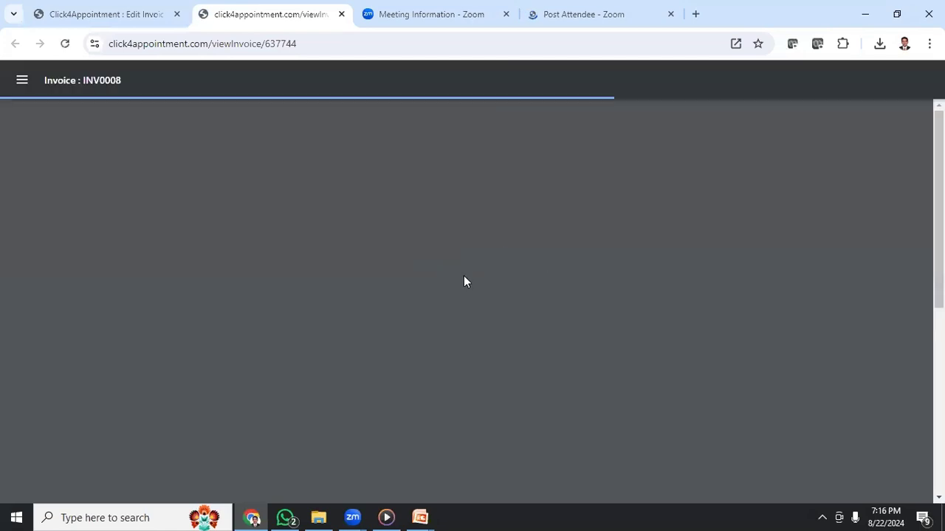
Step: Examine the balance amount and amount received on the printable invoice INV0008
scroll(625, 369, down, 1)
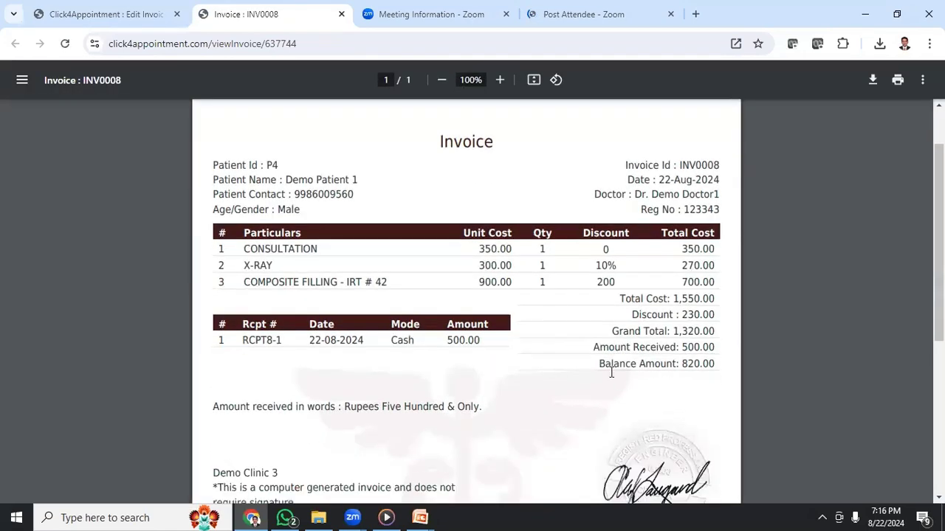
triple_click(713, 365)
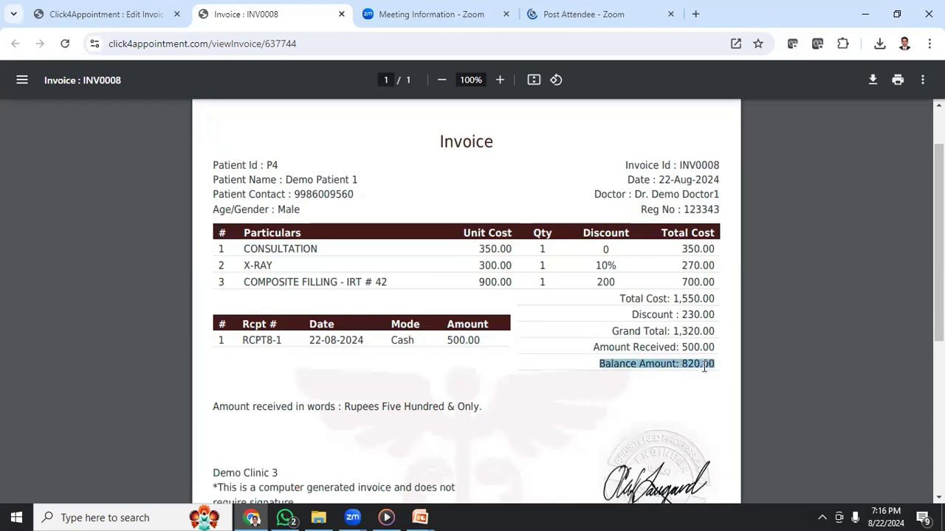
double_click(612, 346)
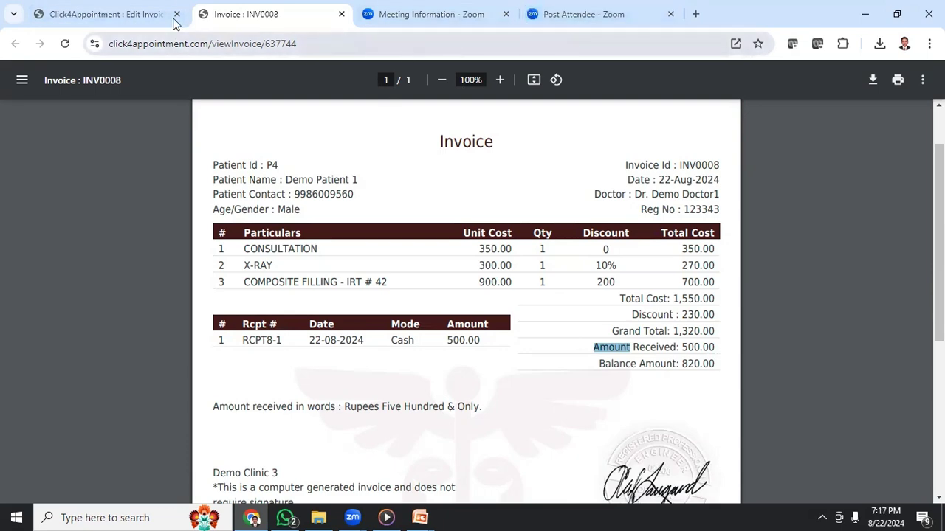
Step: Return to the invoice editing page, search patients for "Demo", open the demo patient's record and check the invoice balance notice
click(147, 10)
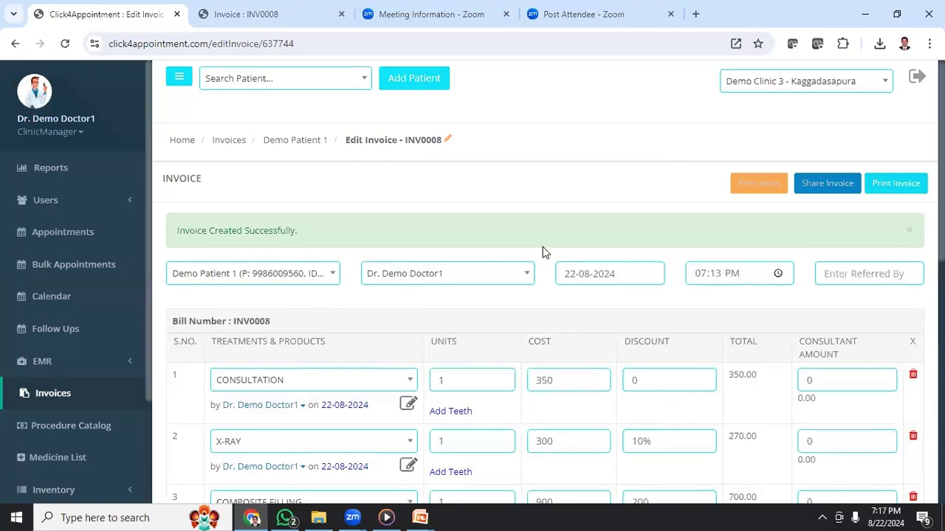
scroll(542, 249, down, 5)
scroll(542, 252, up, 5)
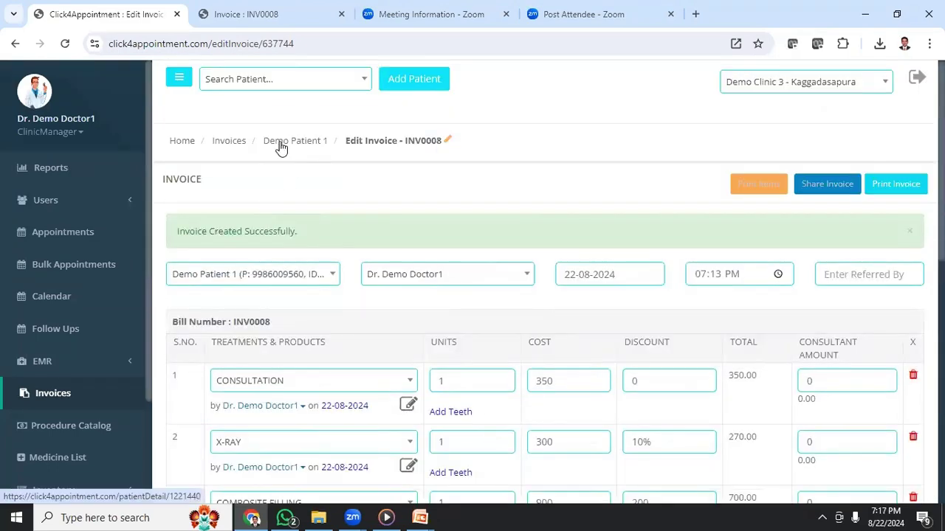
click(273, 87)
text(Demo)
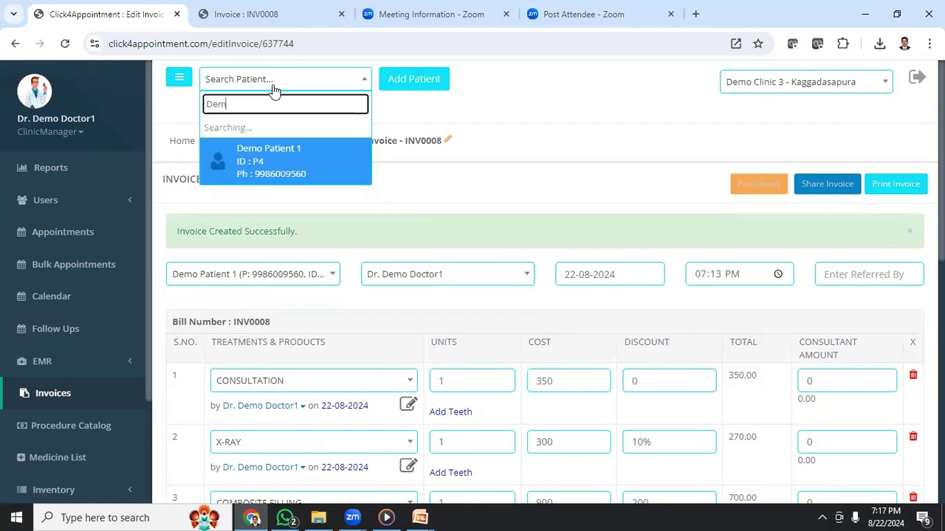
click(288, 129)
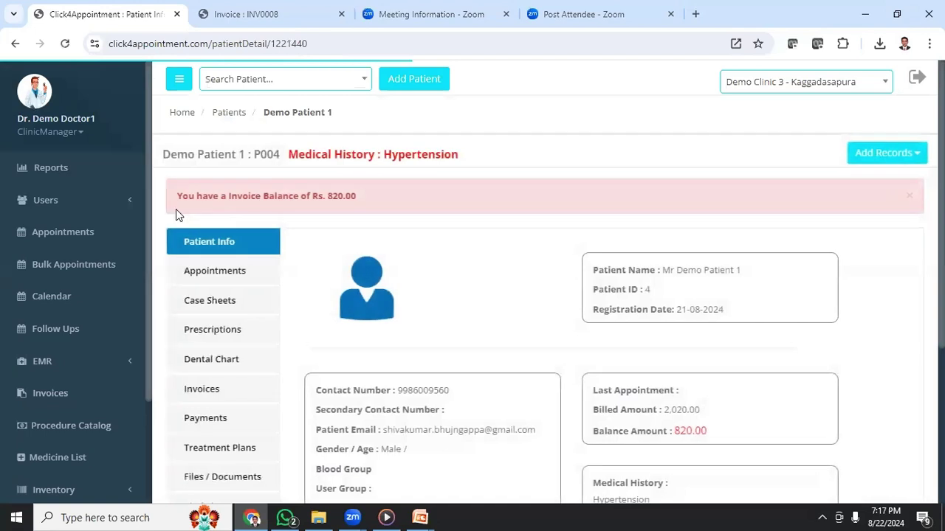
drag(176, 196, 361, 199)
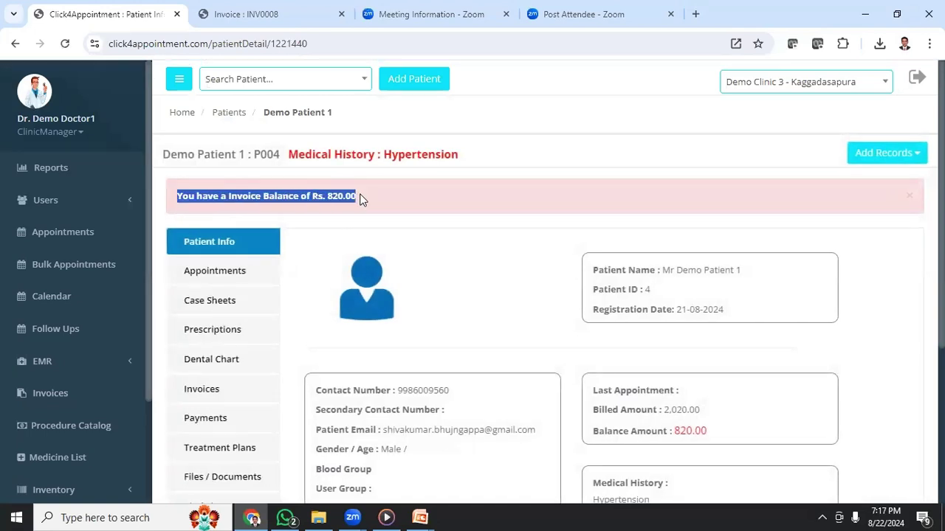
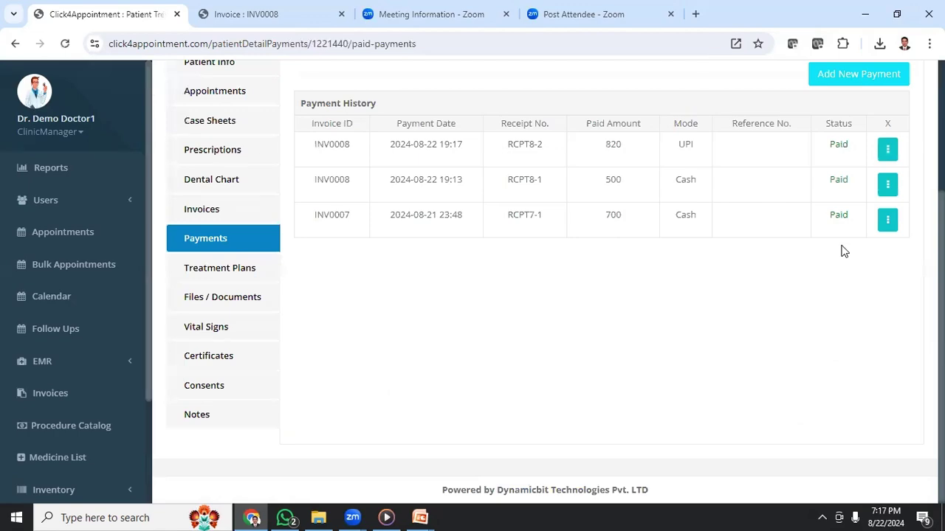
Step: Open the clinic's invoice listing and examine the payment modes and today's payment amounts of the two INV0008 entries
scroll(844, 252, up, 3)
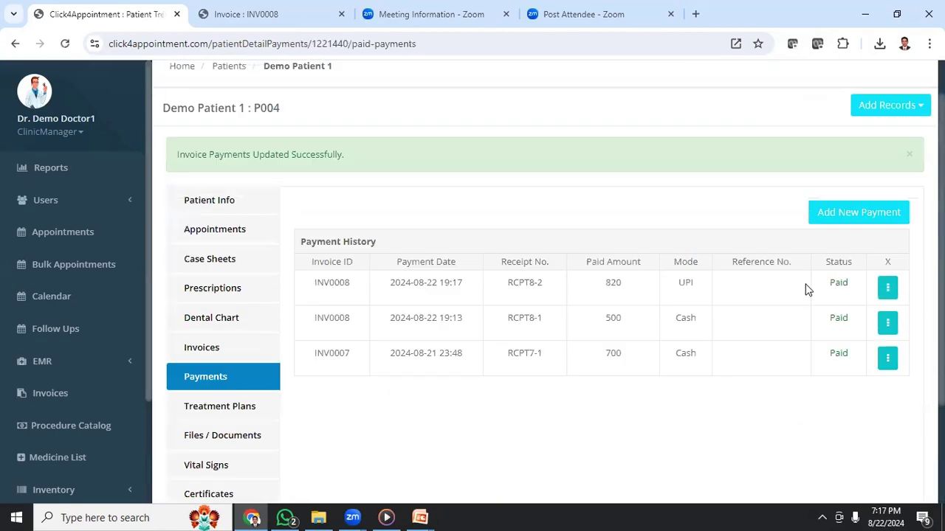
click(59, 406)
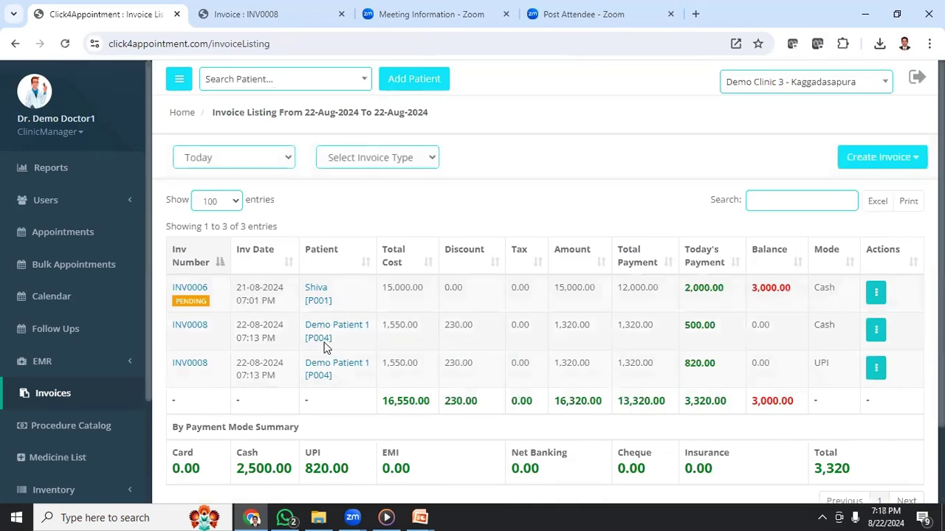
drag(213, 330, 155, 333)
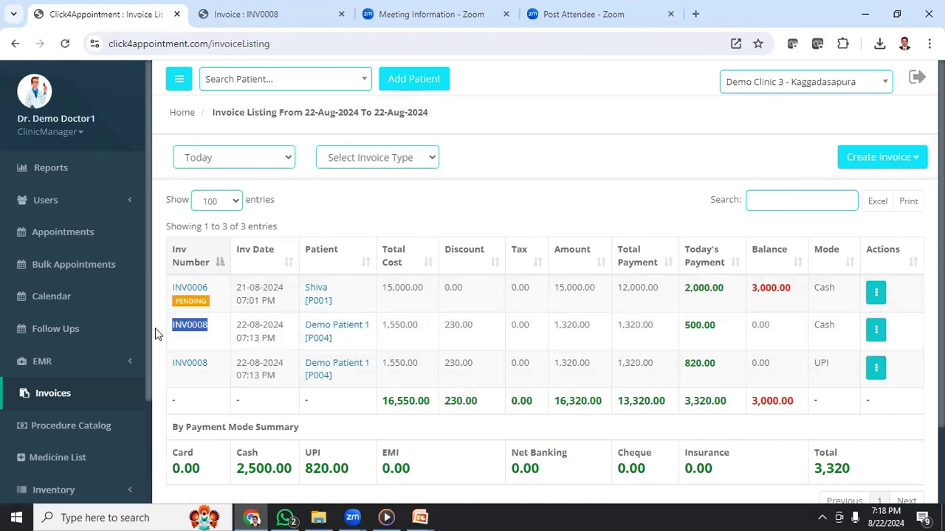
click(851, 331)
double_click(818, 333)
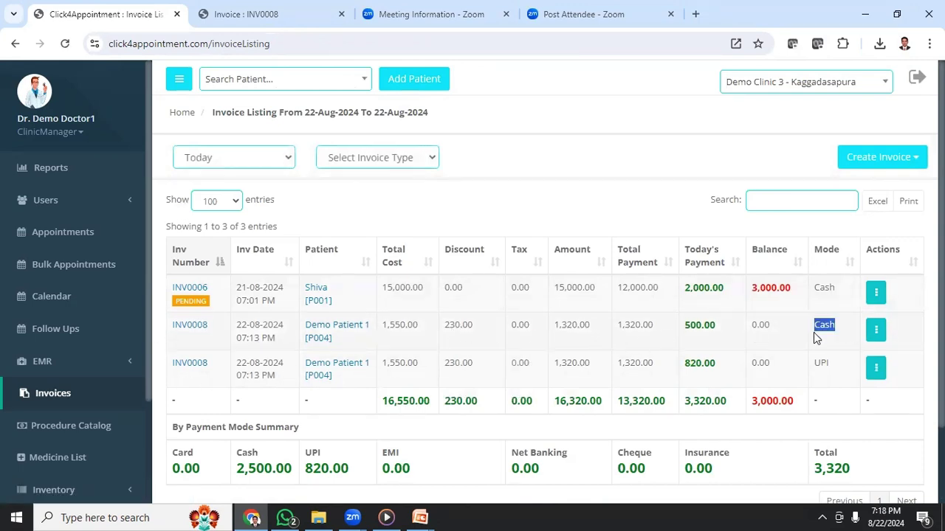
drag(724, 335, 680, 330)
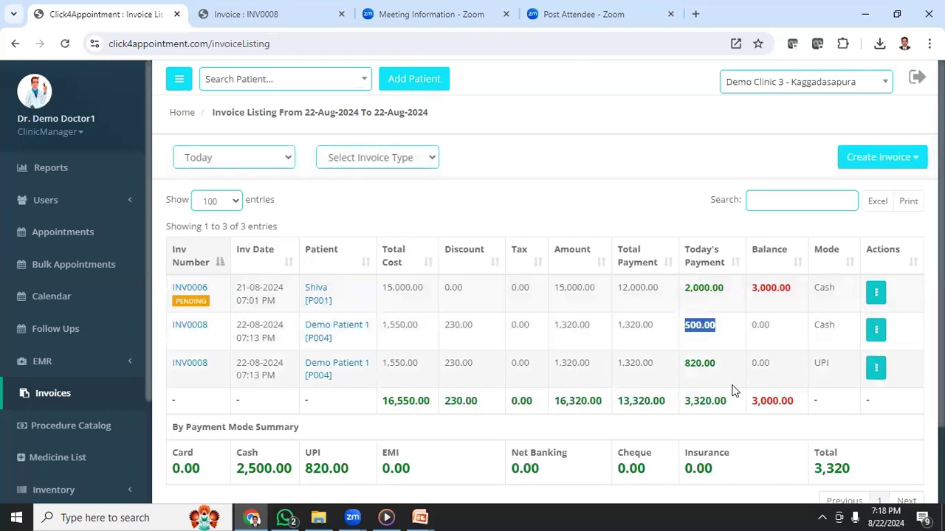
drag(715, 366, 685, 377)
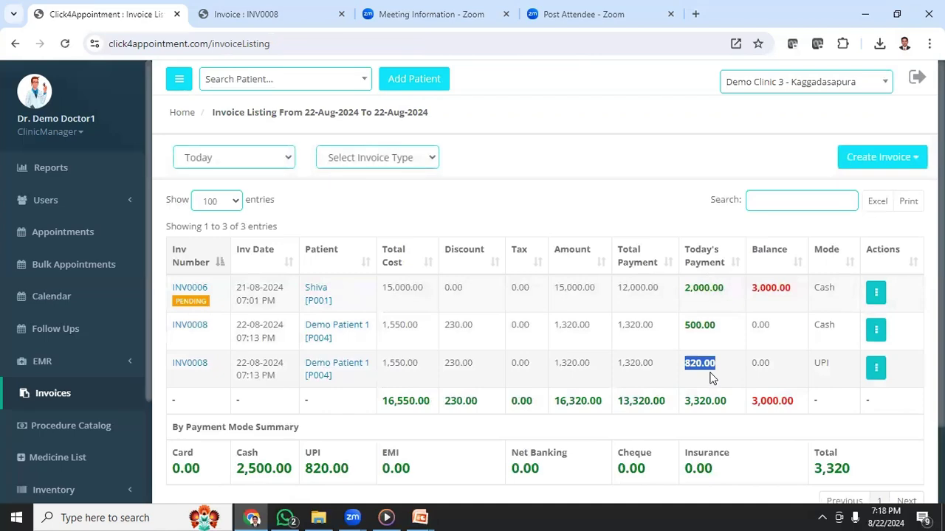
Step: Examine the cash, UPI and overall totals in the payment mode summary below the invoice listing
scroll(443, 375, down, 2)
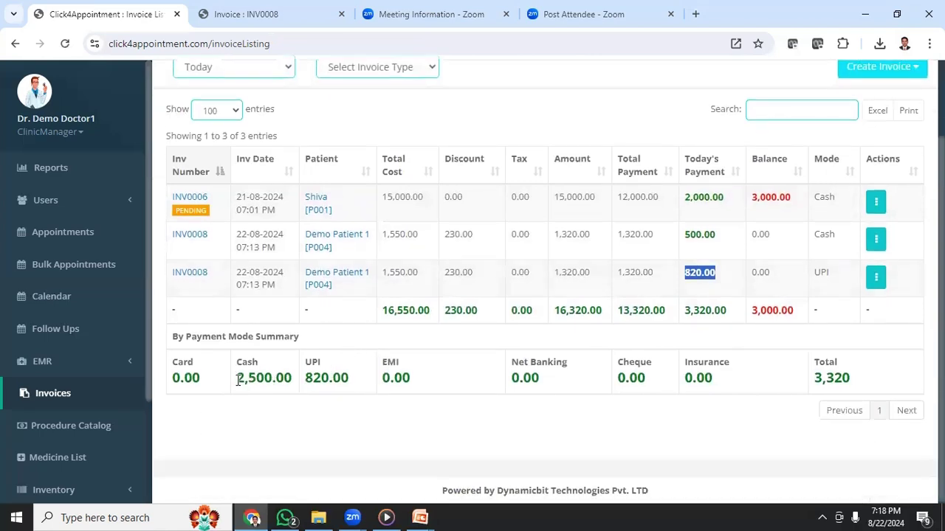
drag(237, 379, 295, 381)
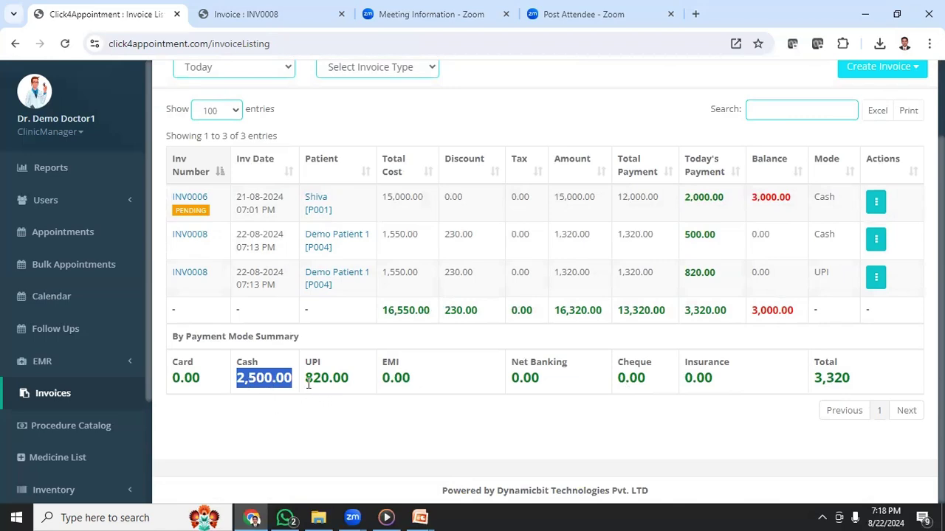
drag(306, 379, 350, 380)
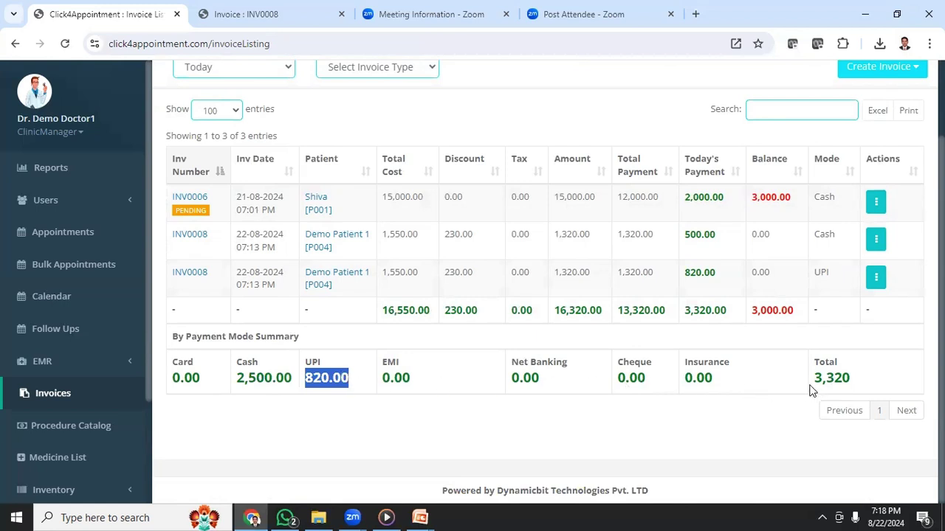
drag(813, 378, 883, 403)
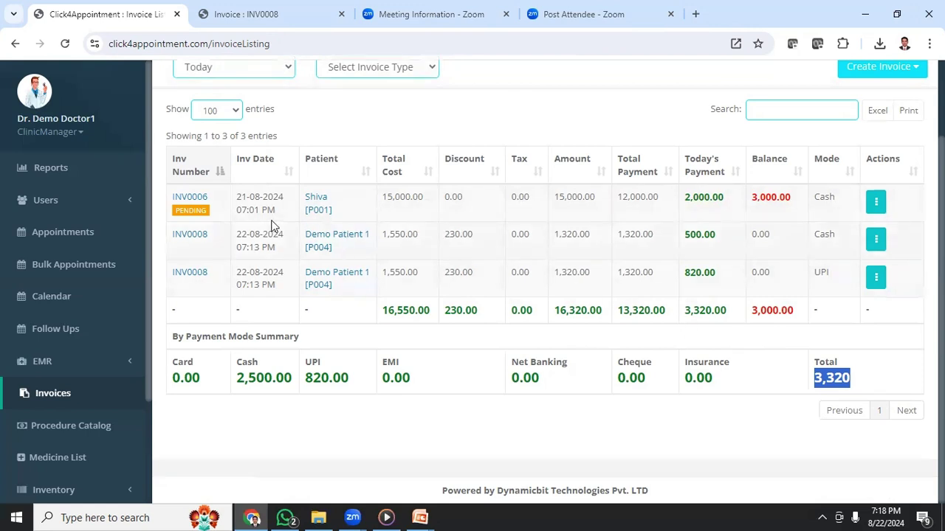
Step: Open the demo patient's record from the INV0008 entry and review the dates, items and totals of all the patient's invoices
click(318, 242)
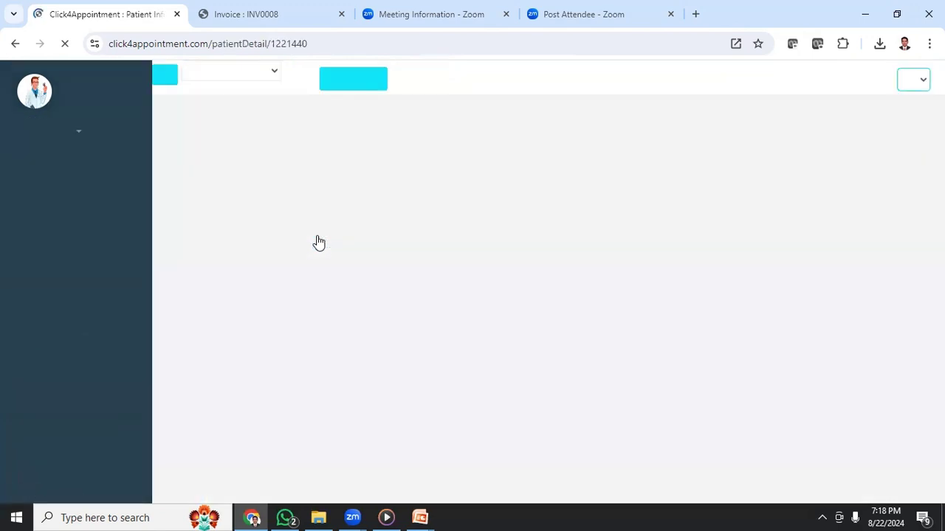
scroll(239, 337, down, 1)
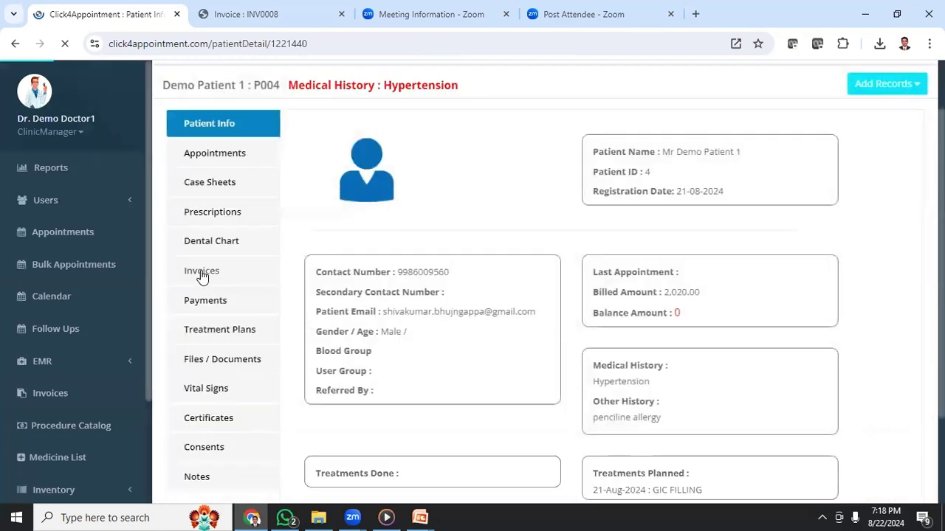
click(201, 272)
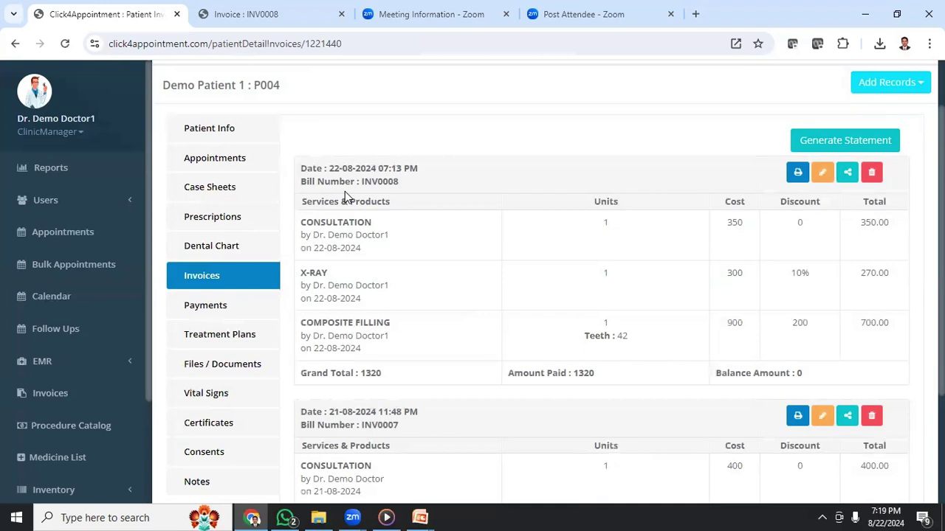
drag(329, 171, 421, 169)
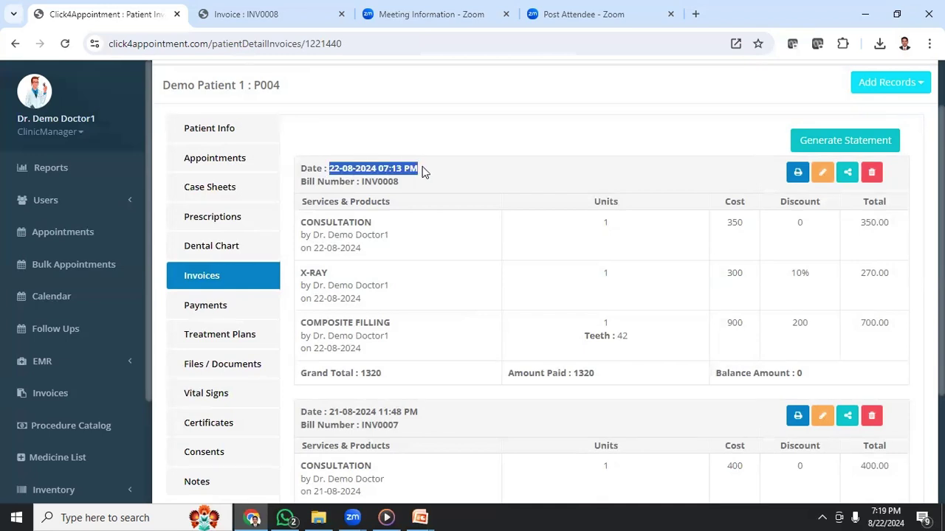
scroll(565, 304, down, 2)
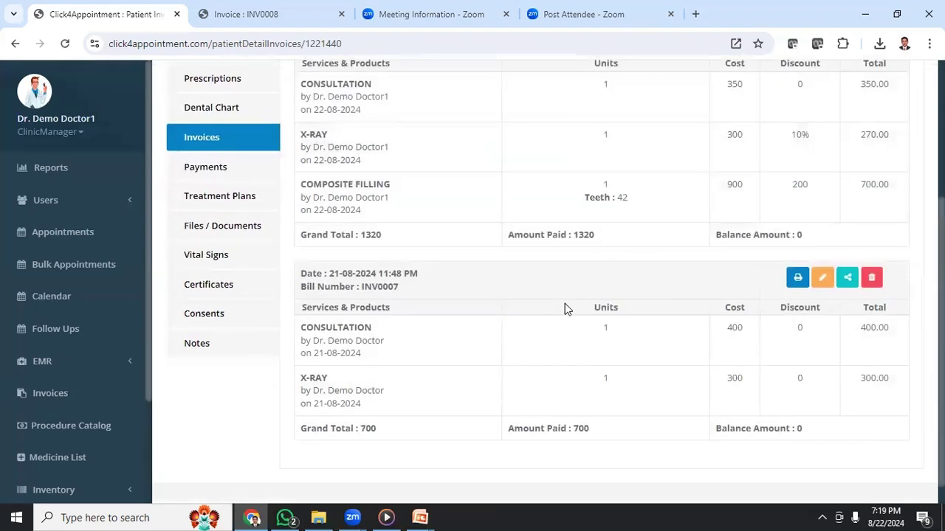
scroll(565, 303, down, 1)
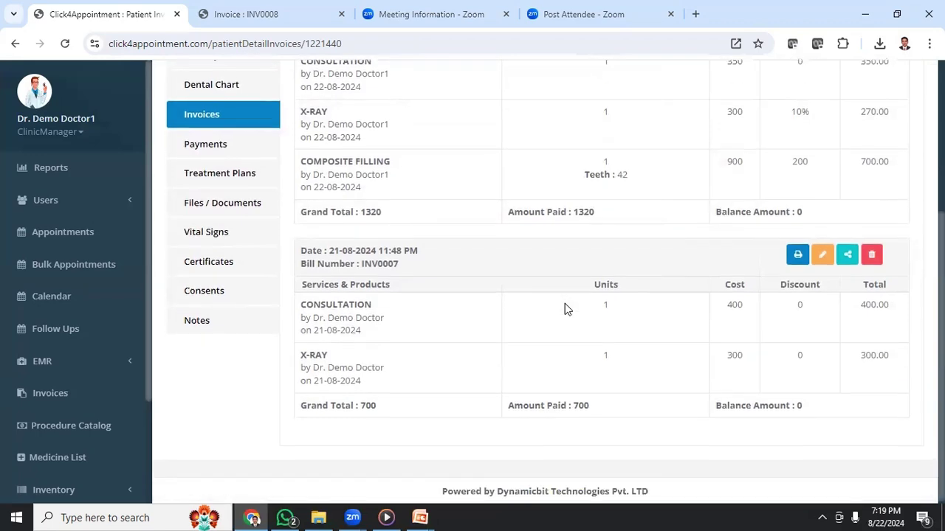
scroll(730, 299, up, 3)
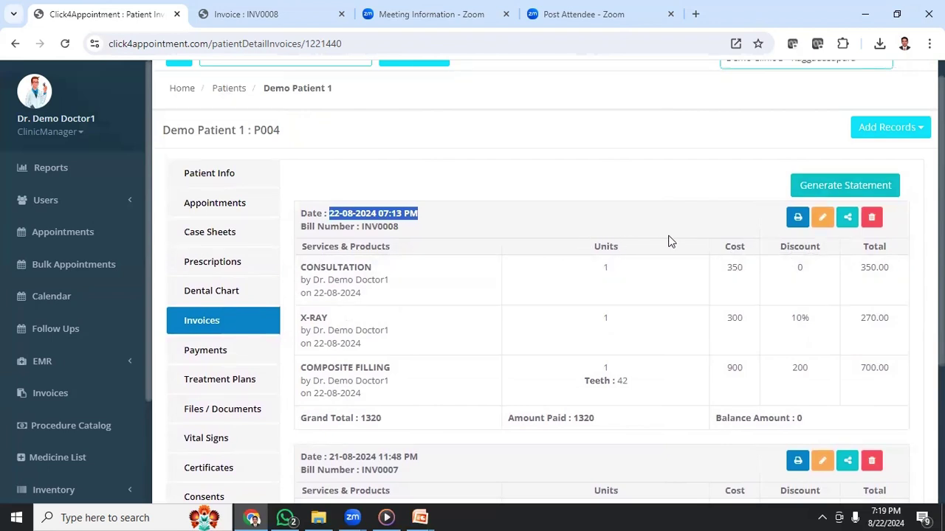
Step: Generate the patient's invoice statement from 01-08-2024 to 22-08-2024 and review its treatments, payments and totals
click(833, 191)
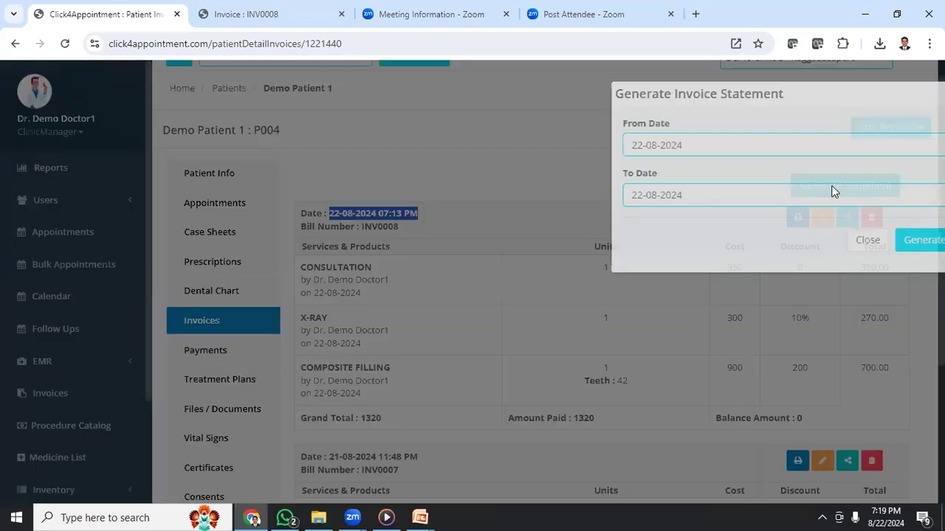
click(337, 147)
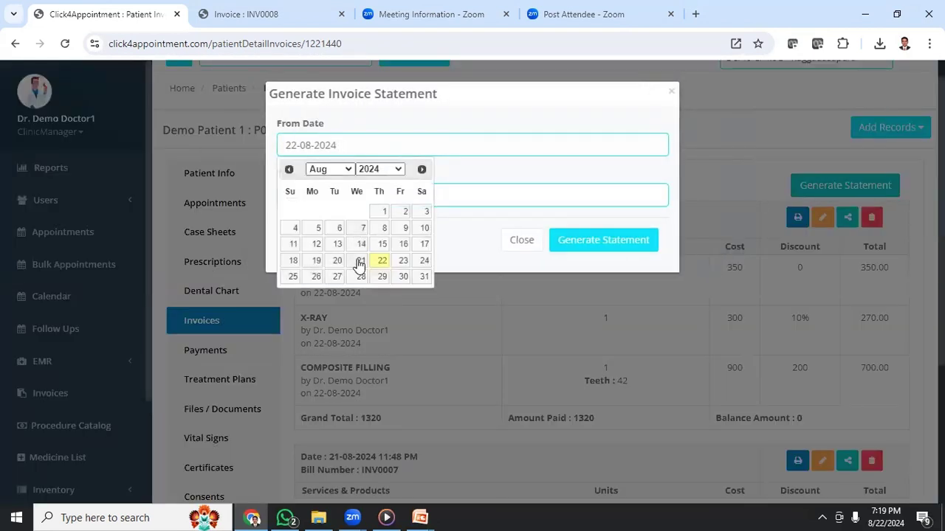
click(381, 213)
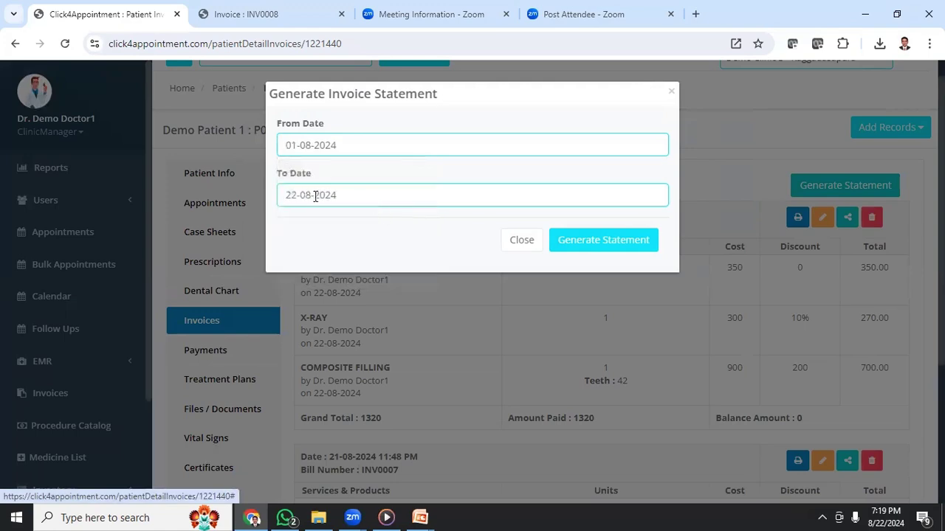
click(583, 246)
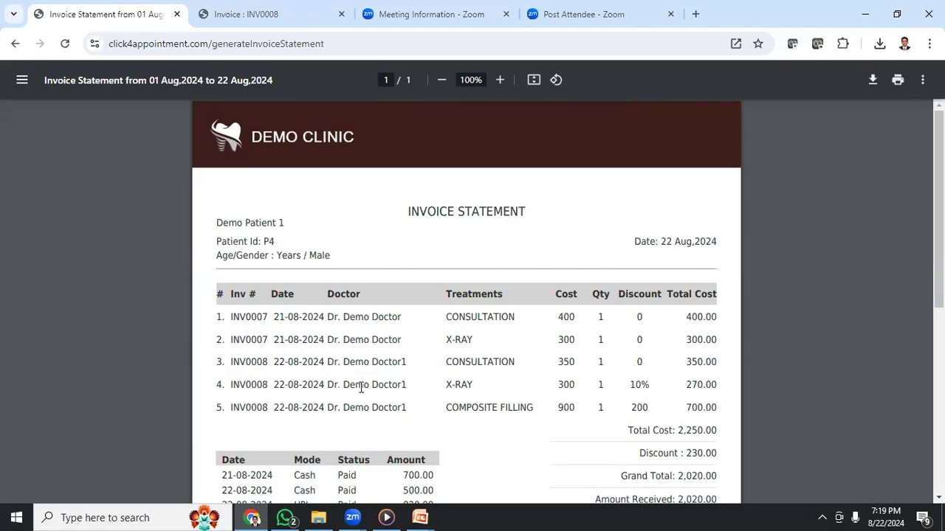
scroll(351, 369, down, 3)
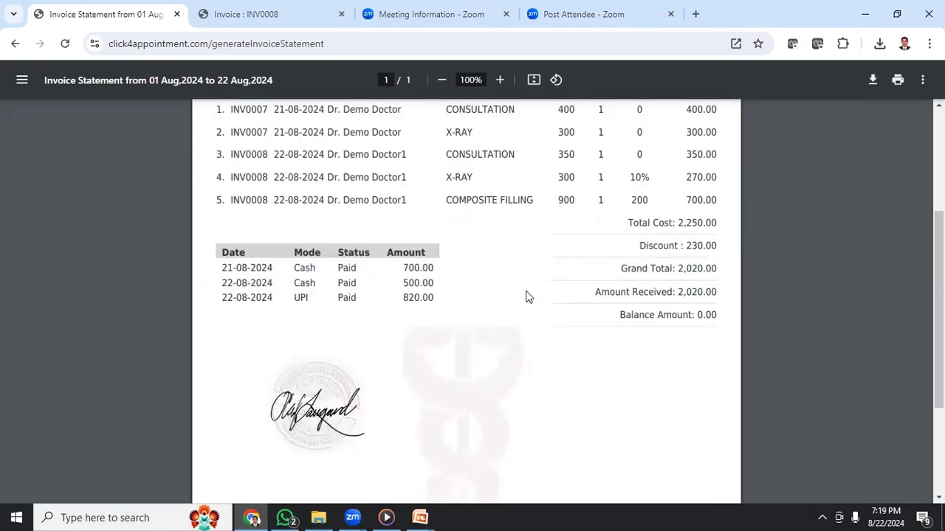
scroll(528, 296, up, 2)
scroll(527, 296, up, 1)
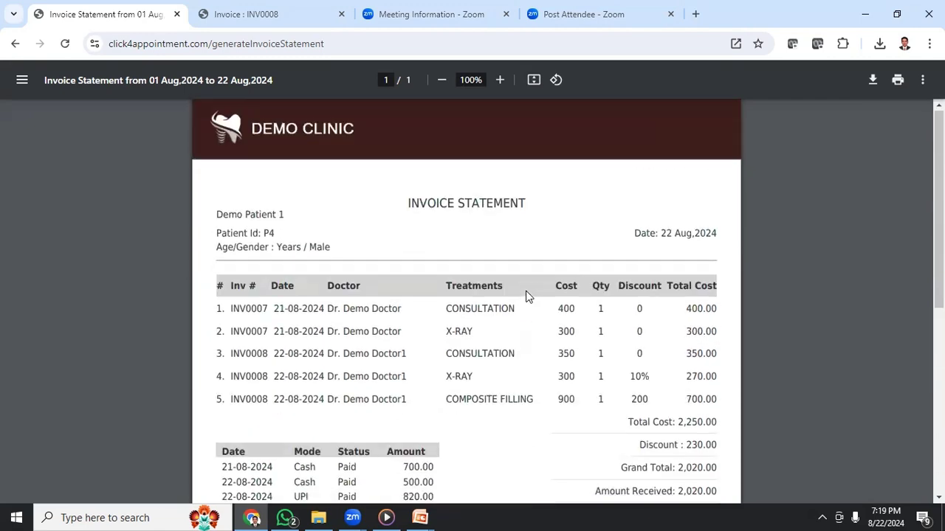
Step: Leave the generated statement and return to the clinic's invoice listing
click(14, 45)
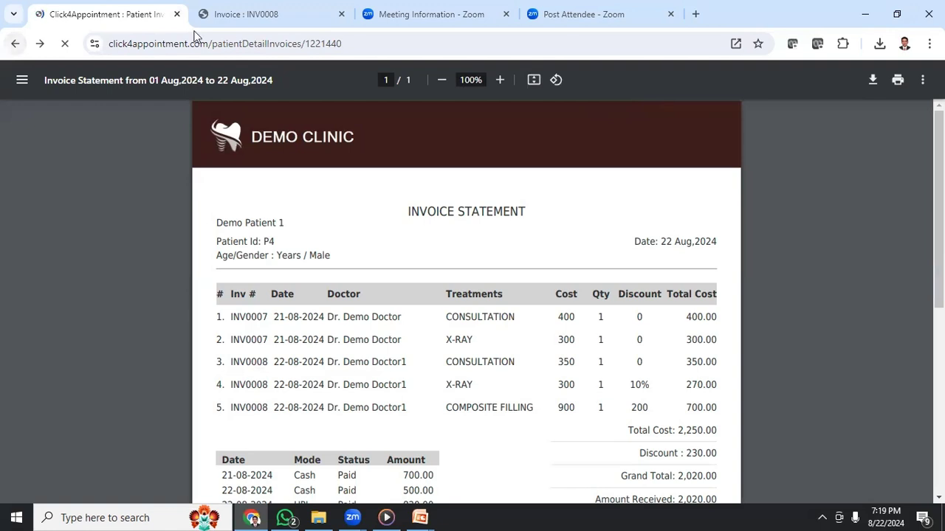
scroll(40, 300, down, 1)
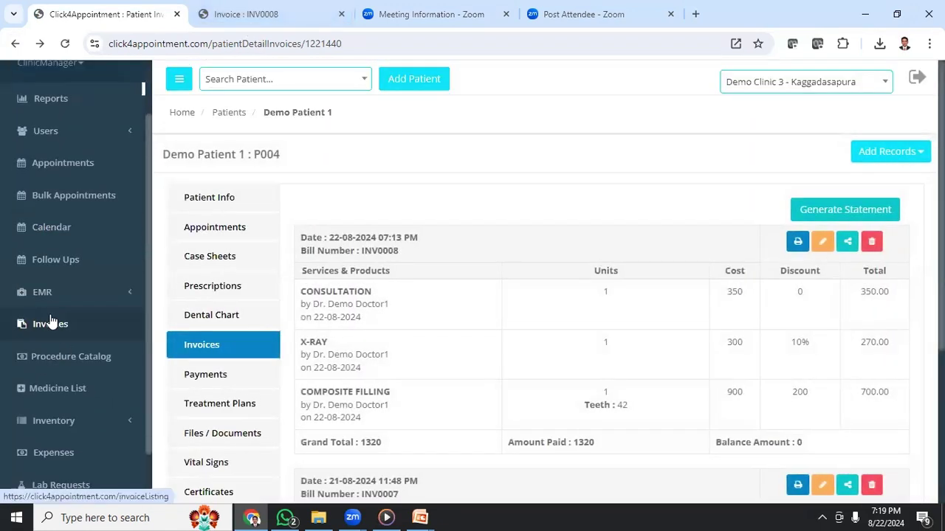
click(51, 323)
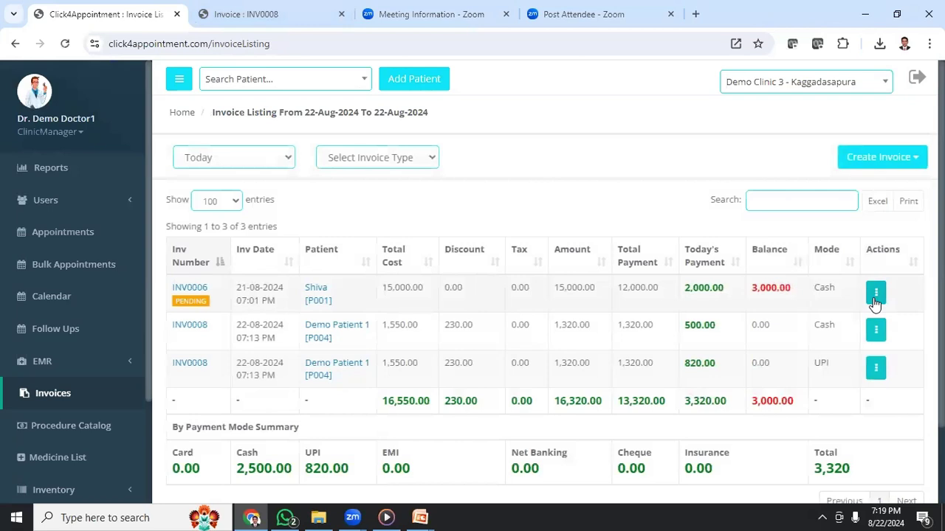
Step: Open the print version of the INV0008 cash entry, review its items, receipts, totals and signature, and return to the invoice listing
click(876, 330)
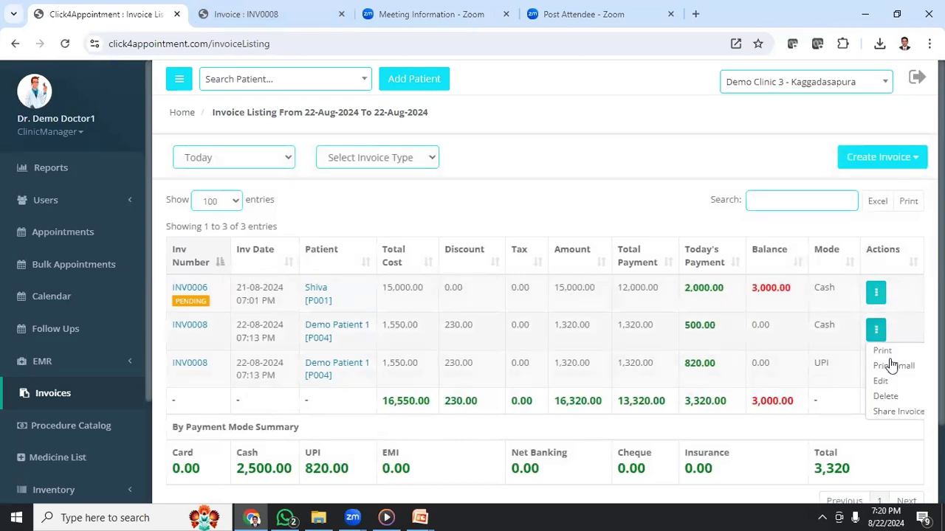
click(884, 352)
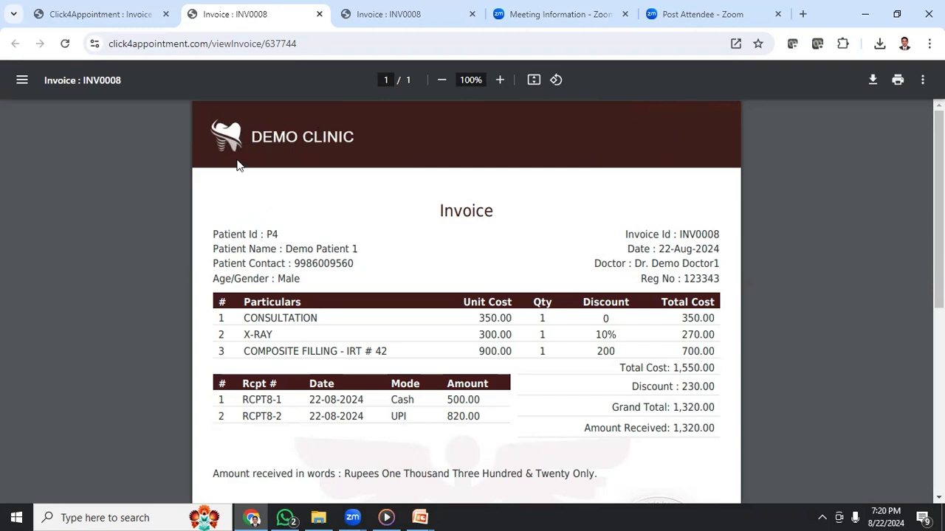
scroll(240, 164, down, 5)
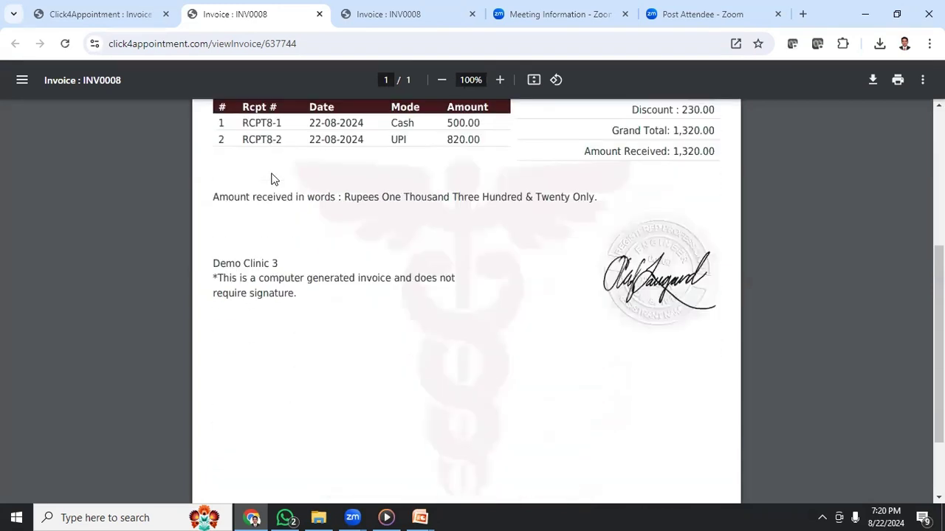
scroll(521, 266, up, 5)
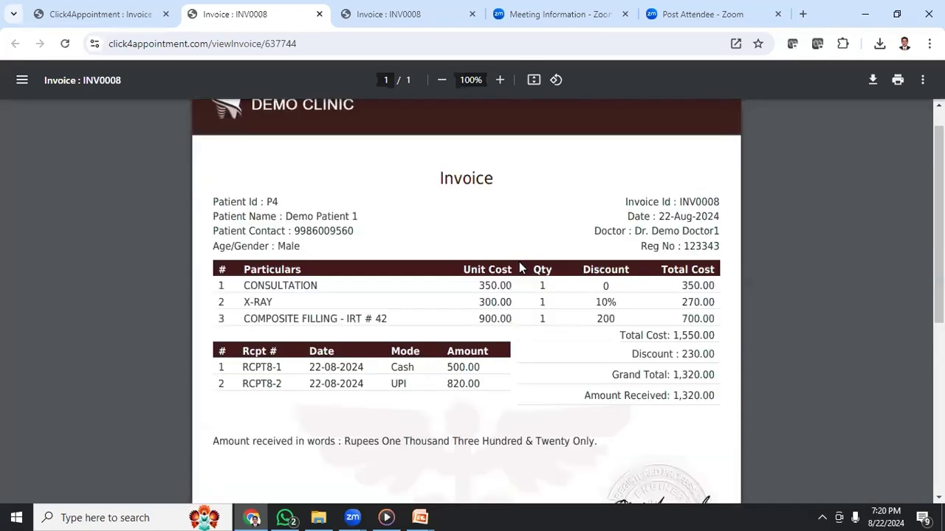
scroll(689, 344, down, 3)
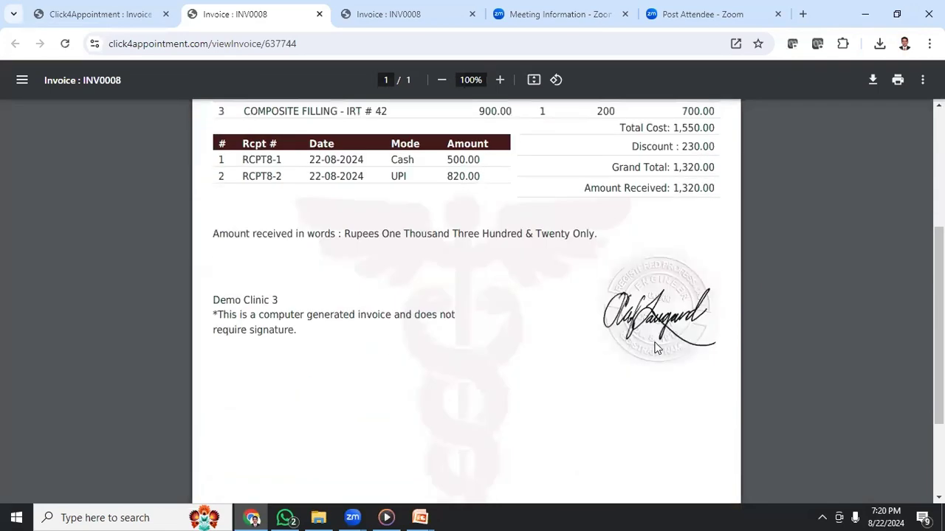
scroll(633, 259, up, 3)
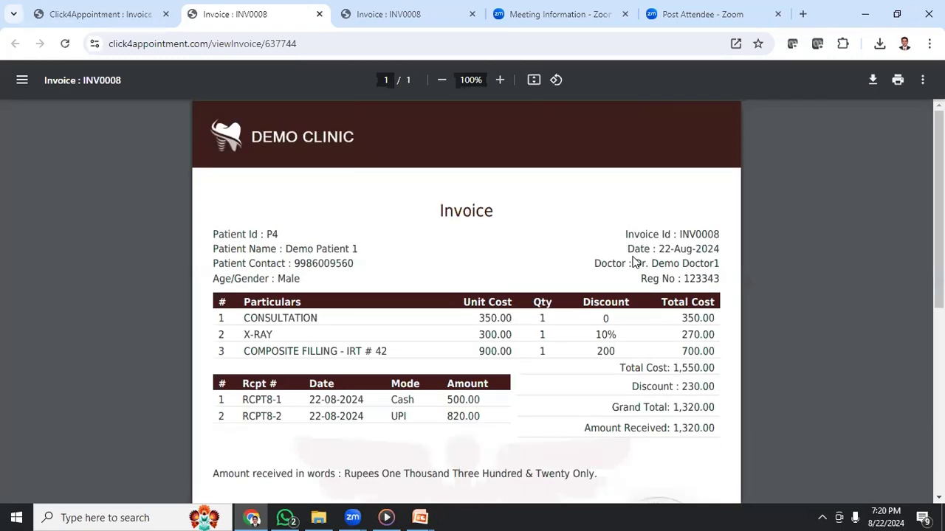
mouse_move(113, 21)
click(102, 15)
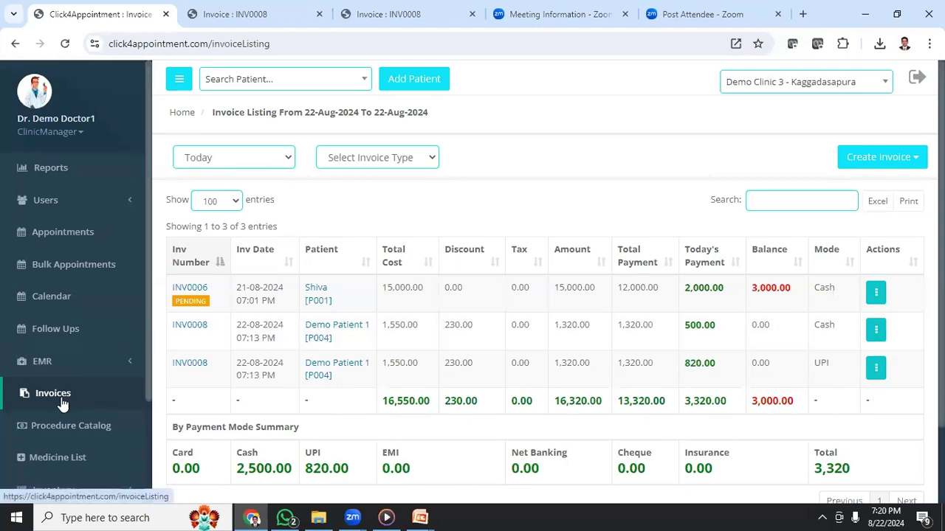
Step: Share the INV0008 cash entry's invoice using Whatsapp from Clinic, reviewing the prepared message and passing it to WhatsApp
click(876, 330)
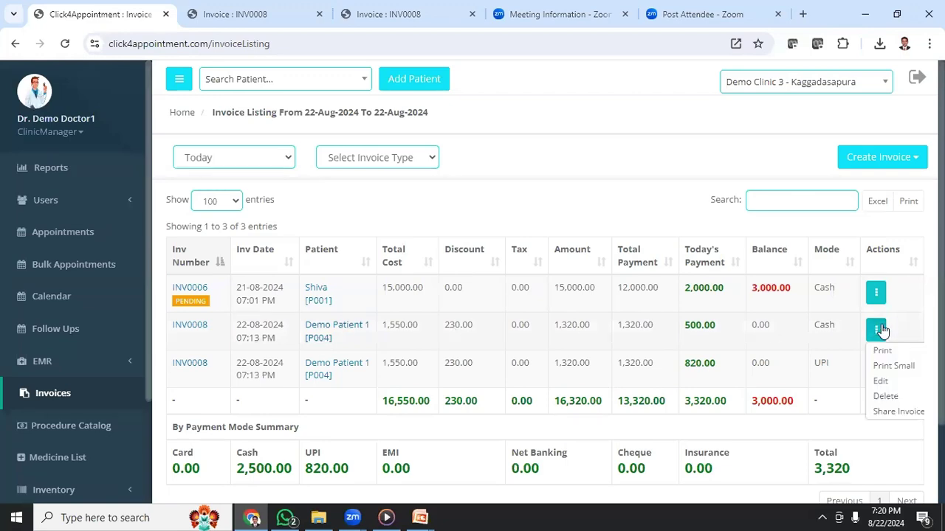
click(898, 413)
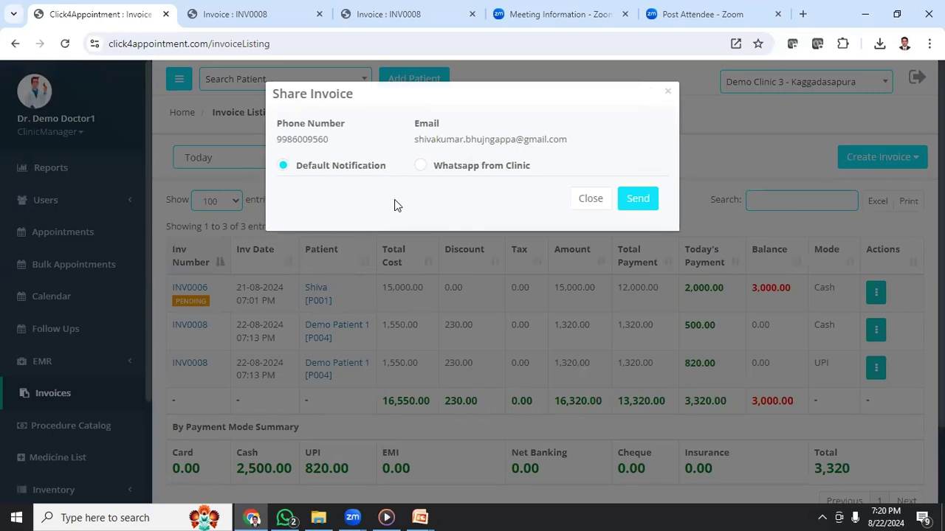
click(420, 166)
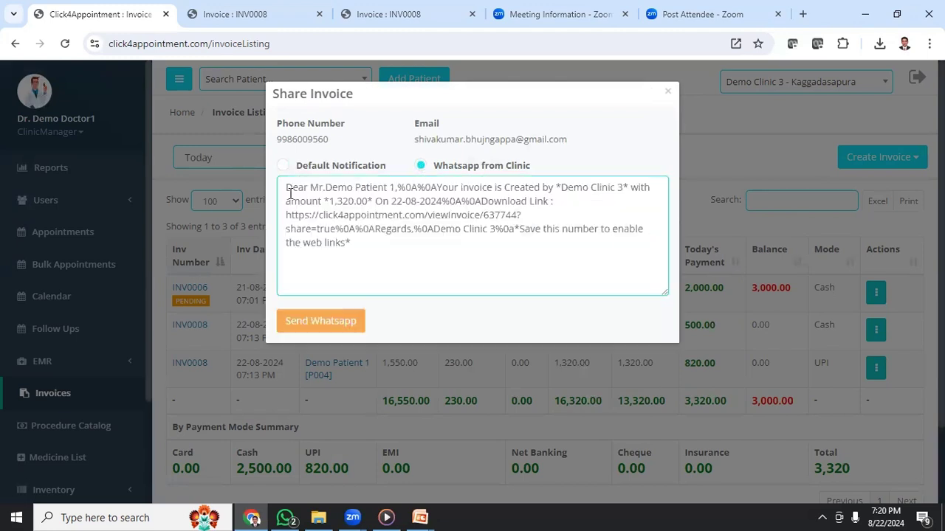
drag(287, 187, 363, 240)
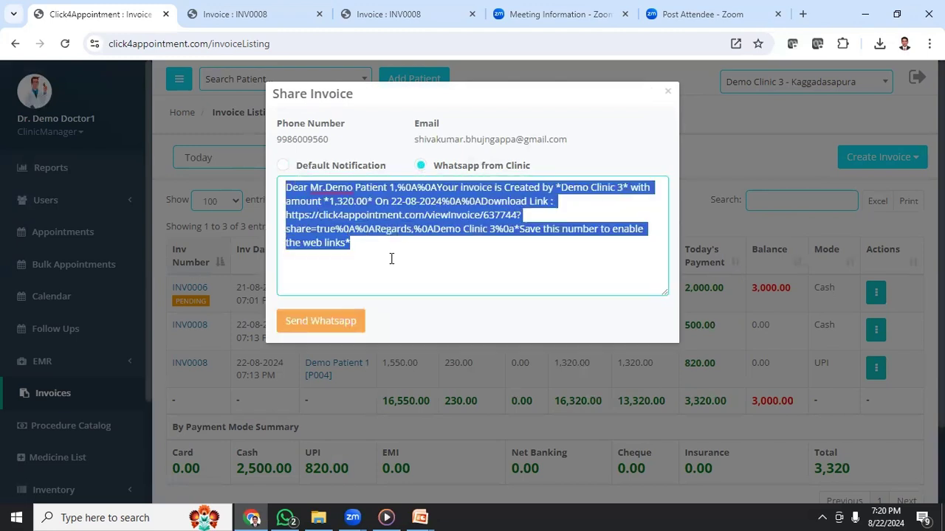
click(390, 259)
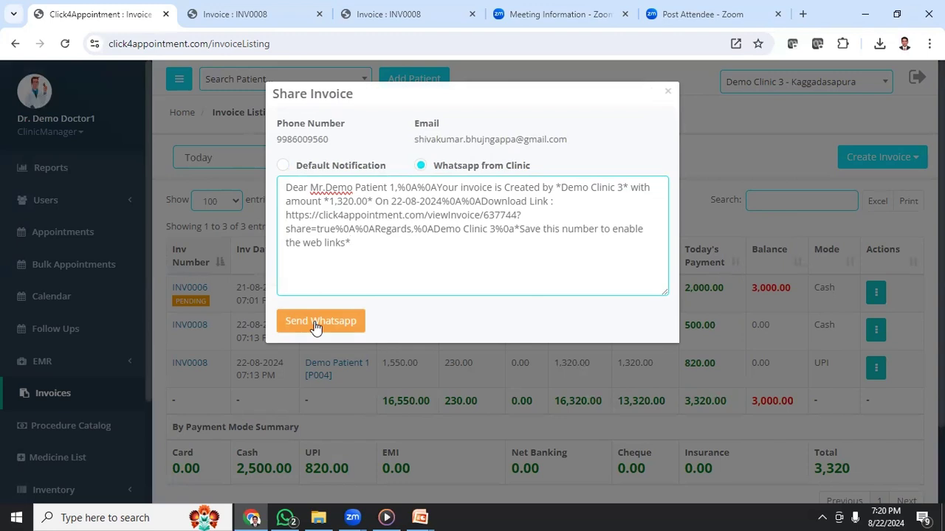
click(317, 322)
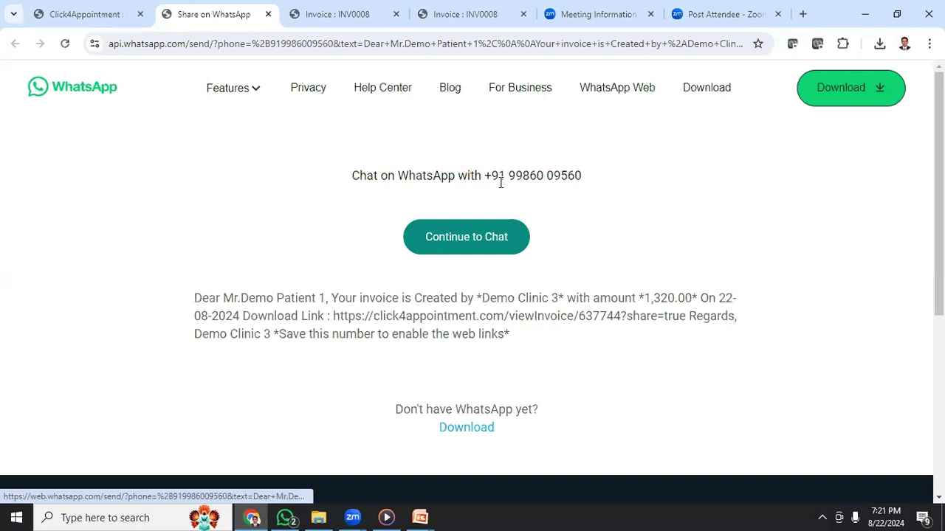
Step: Check the recipient's phone number and the invoice message on the WhatsApp share page, and return to the clinic's invoice listing
drag(509, 176, 610, 181)
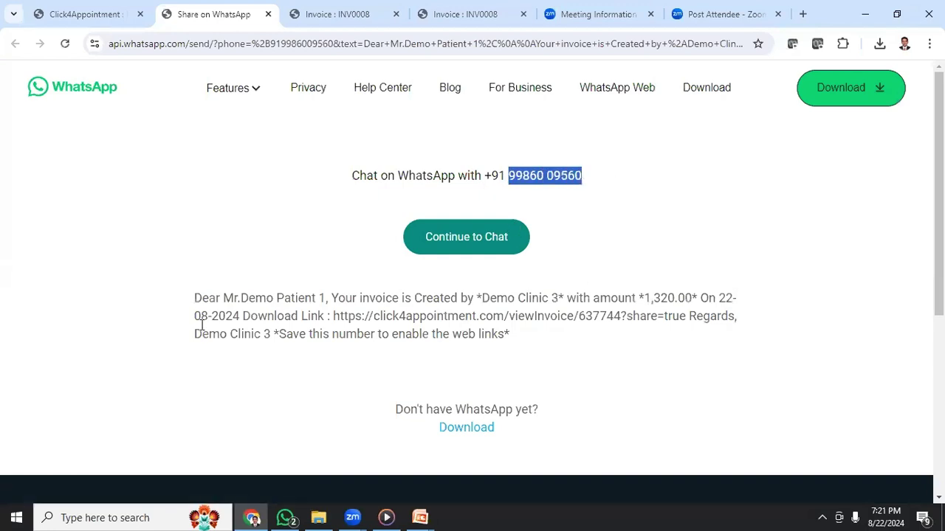
drag(196, 296, 529, 338)
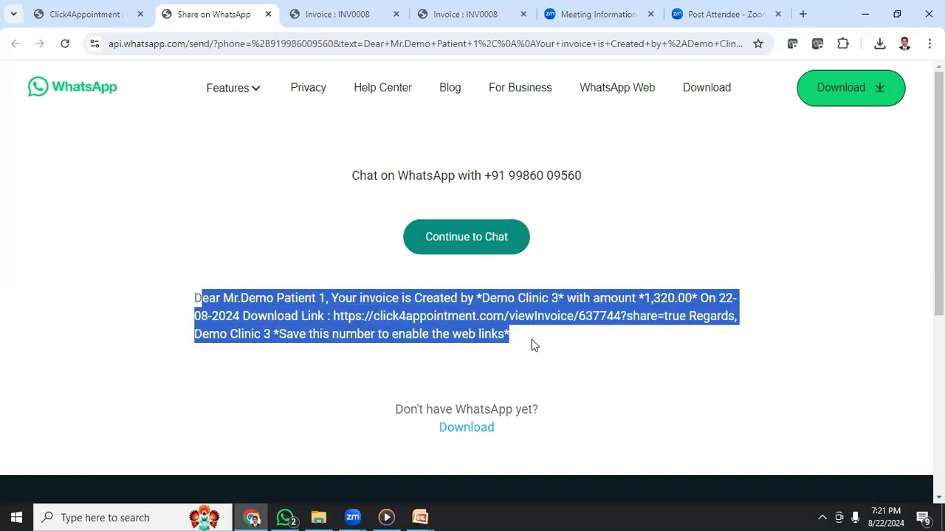
click(536, 338)
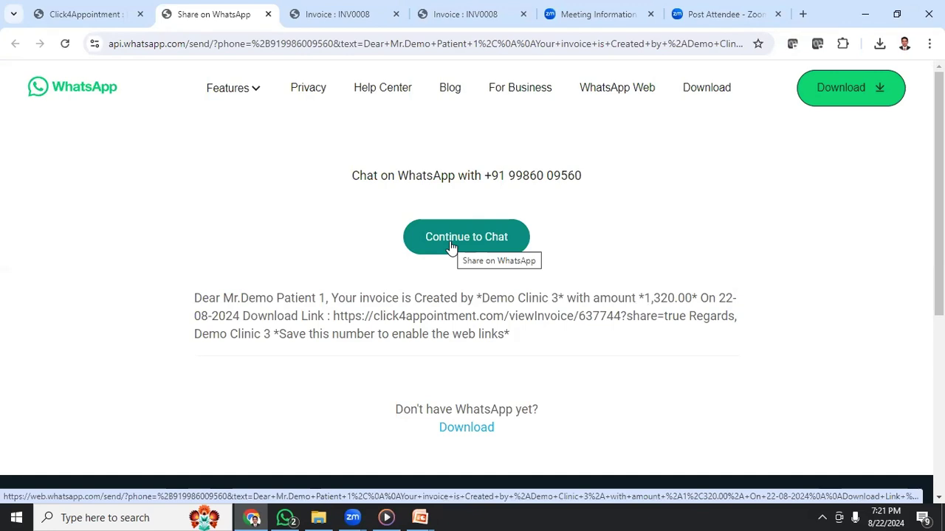
click(118, 16)
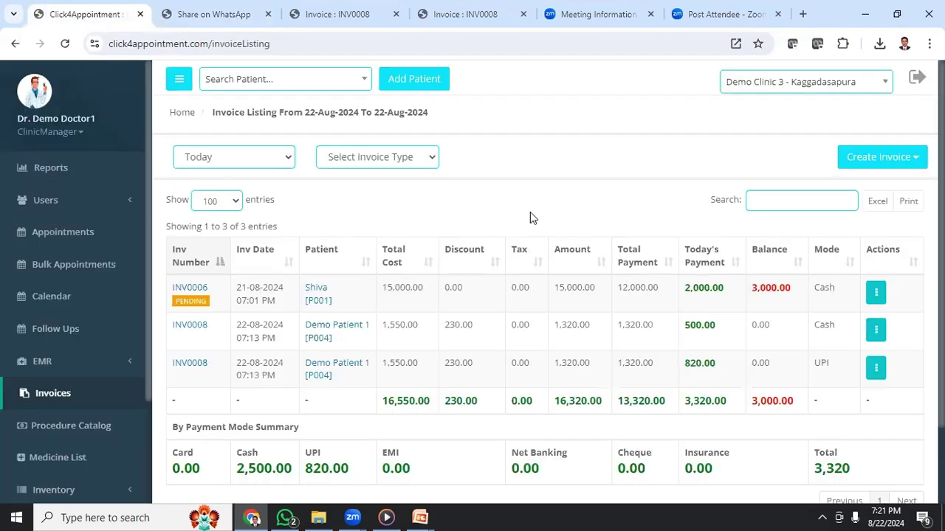